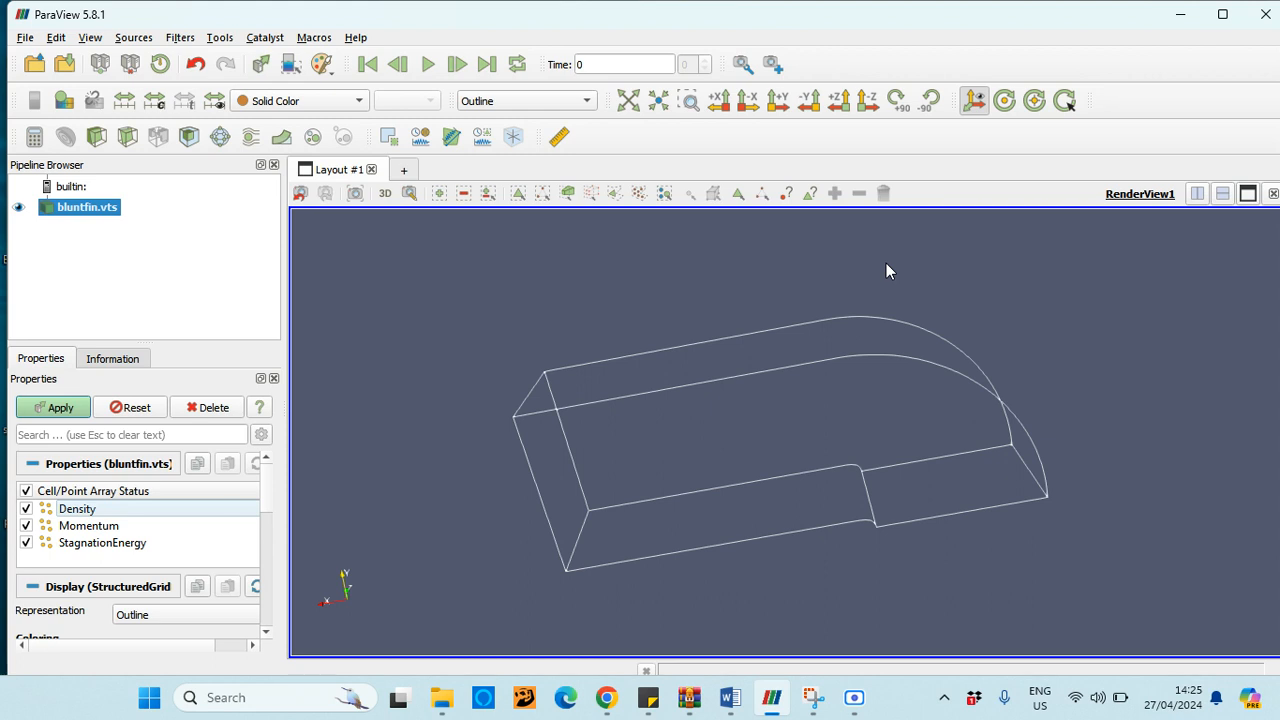
- Load only the Momentum array from bluntfin.vts by excluding StagnationEnergy and Density, and apply the change
drag(592, 285, 574, 244)
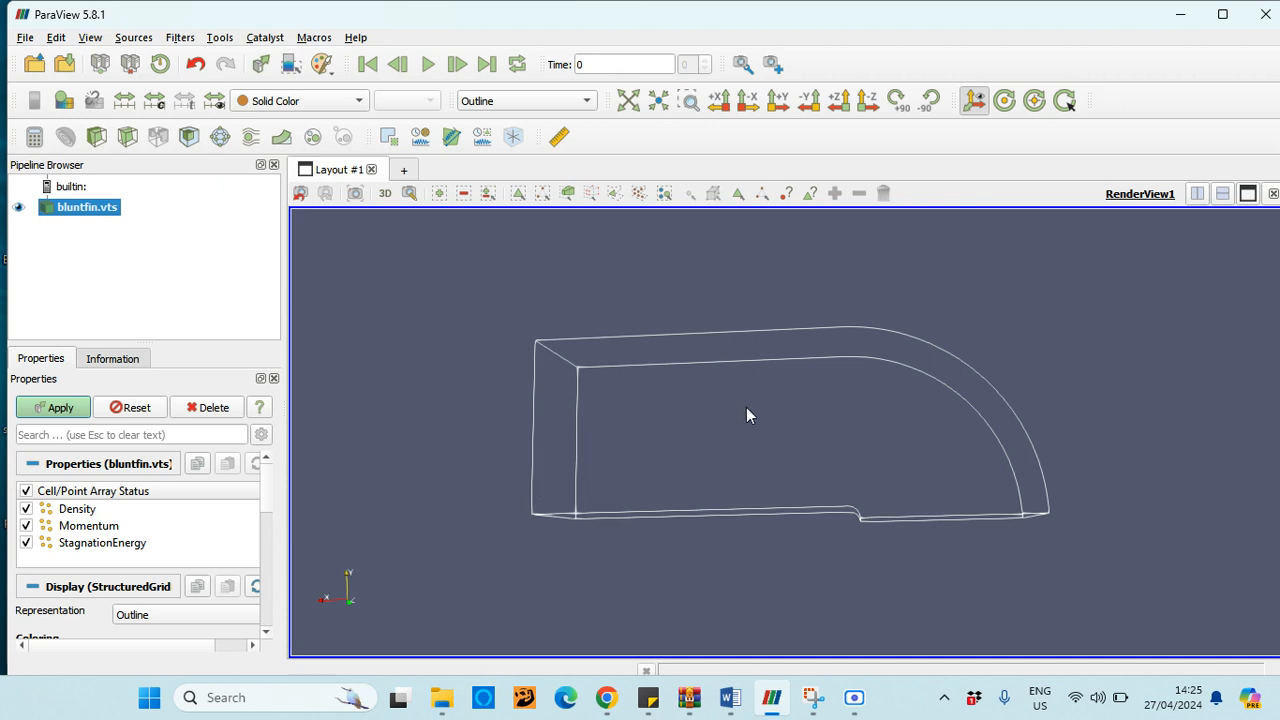
click(26, 543)
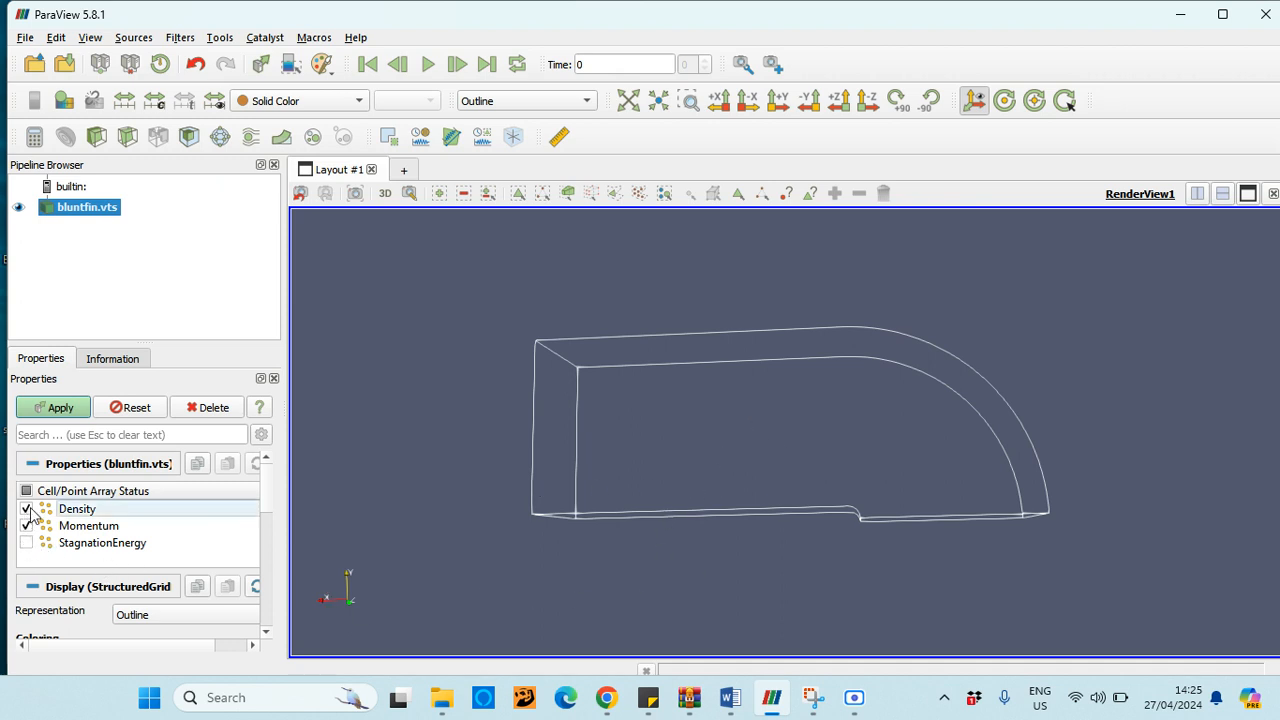
click(26, 509)
click(55, 409)
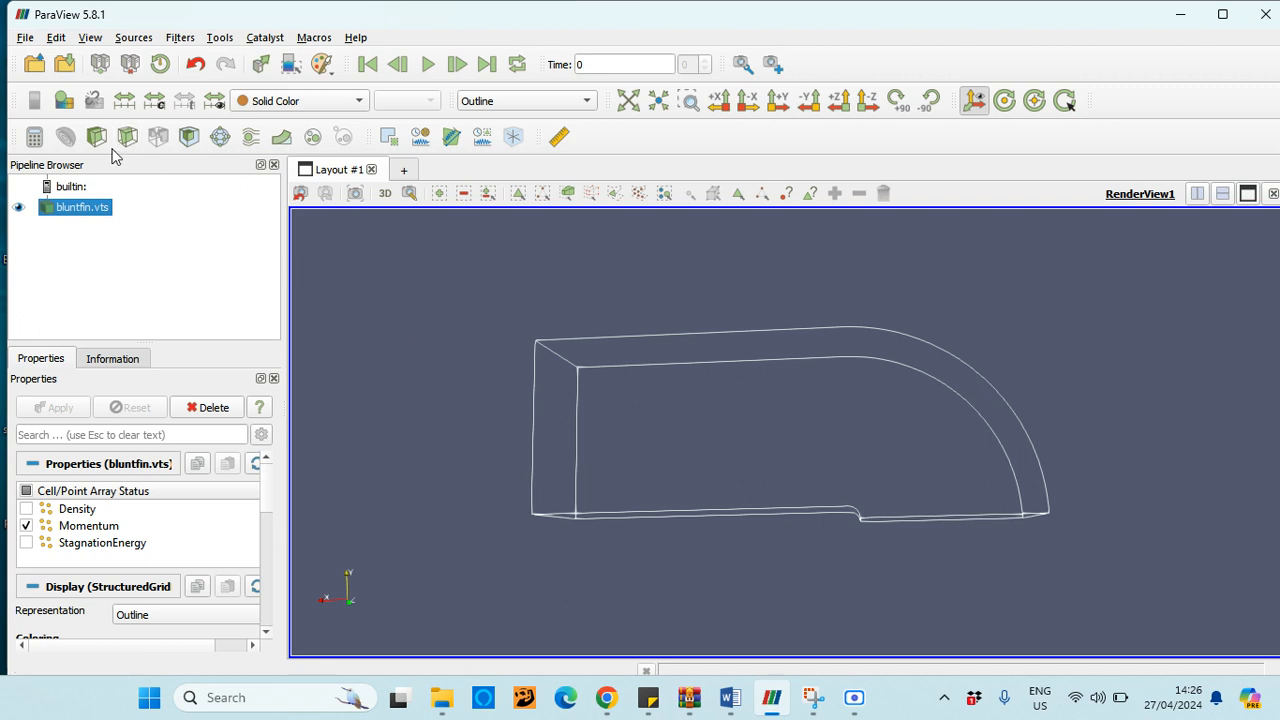
- Extract a subset of bluntfin.vts with the first VOI range set from 18 to 18
click(190, 140)
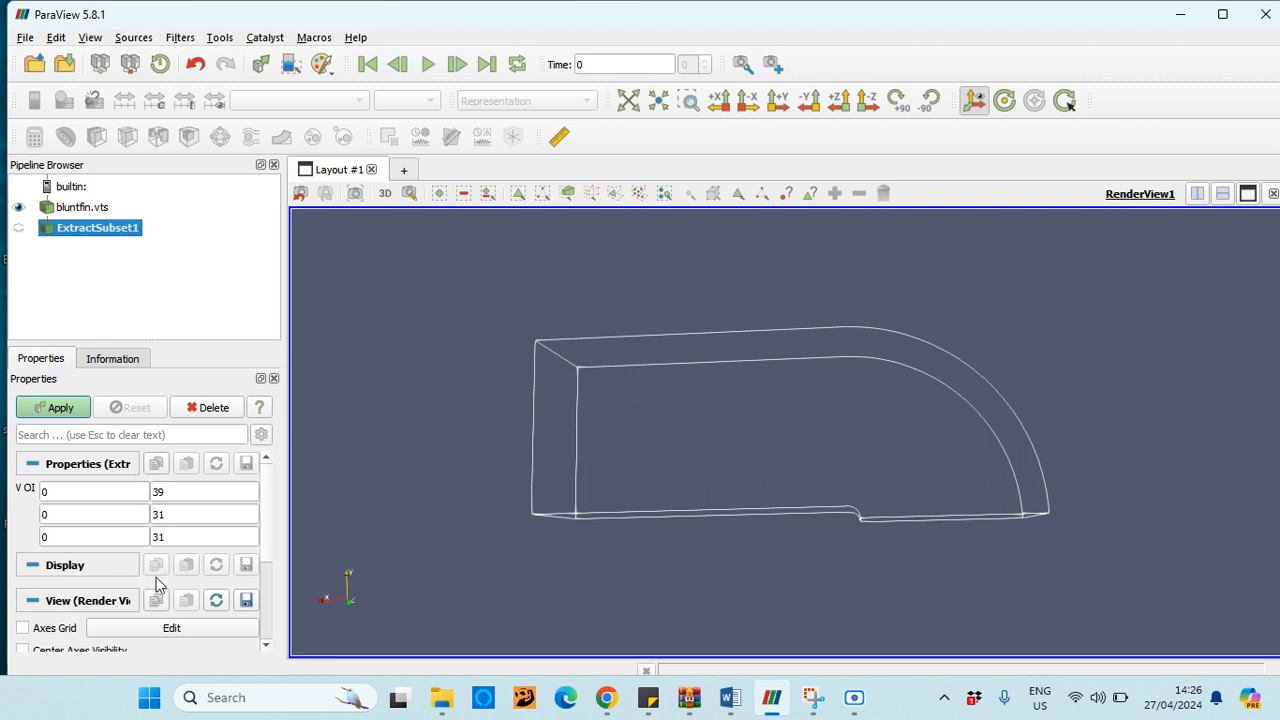
double_click(72, 489)
text(18)
double_click(178, 491)
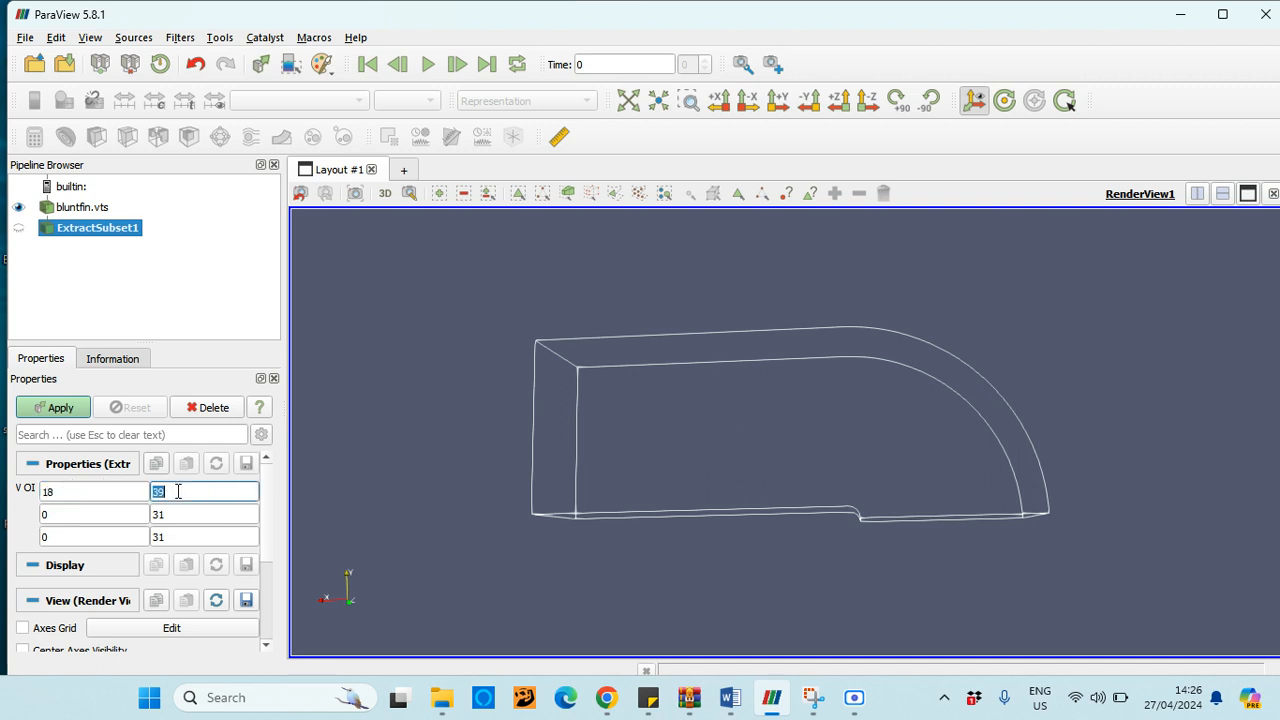
text(18)
click(80, 410)
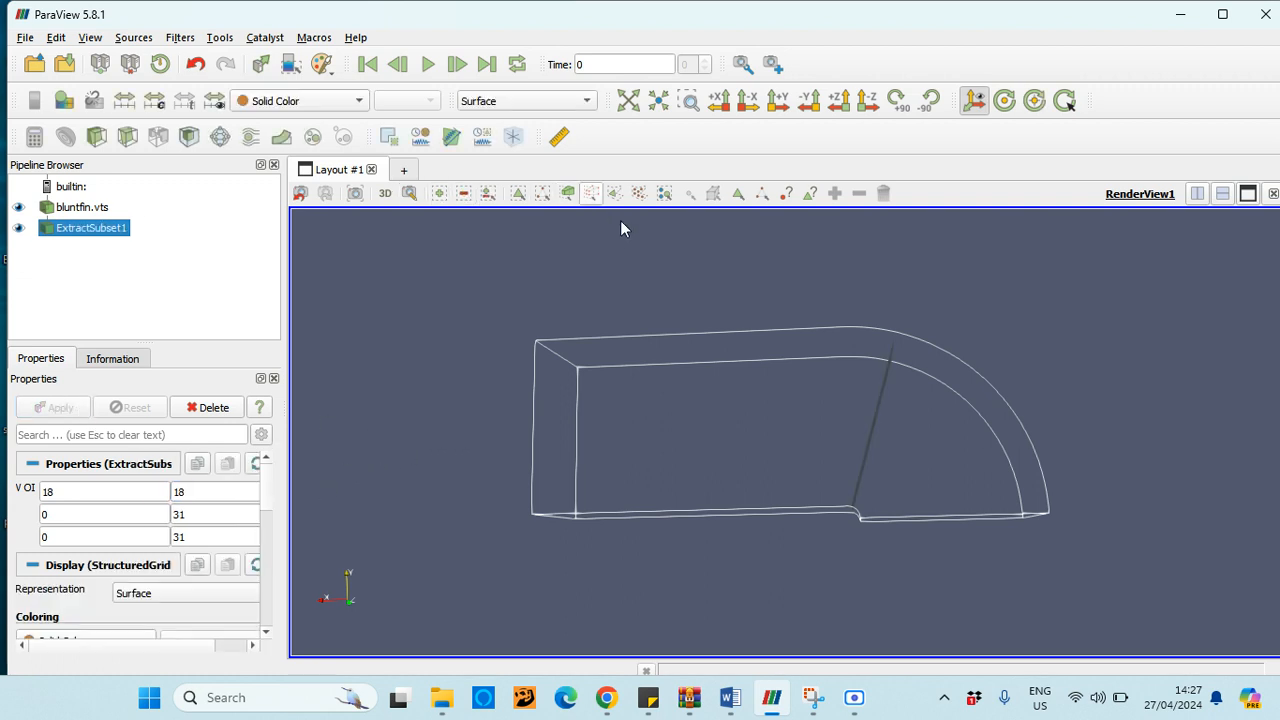
drag(633, 288, 738, 420)
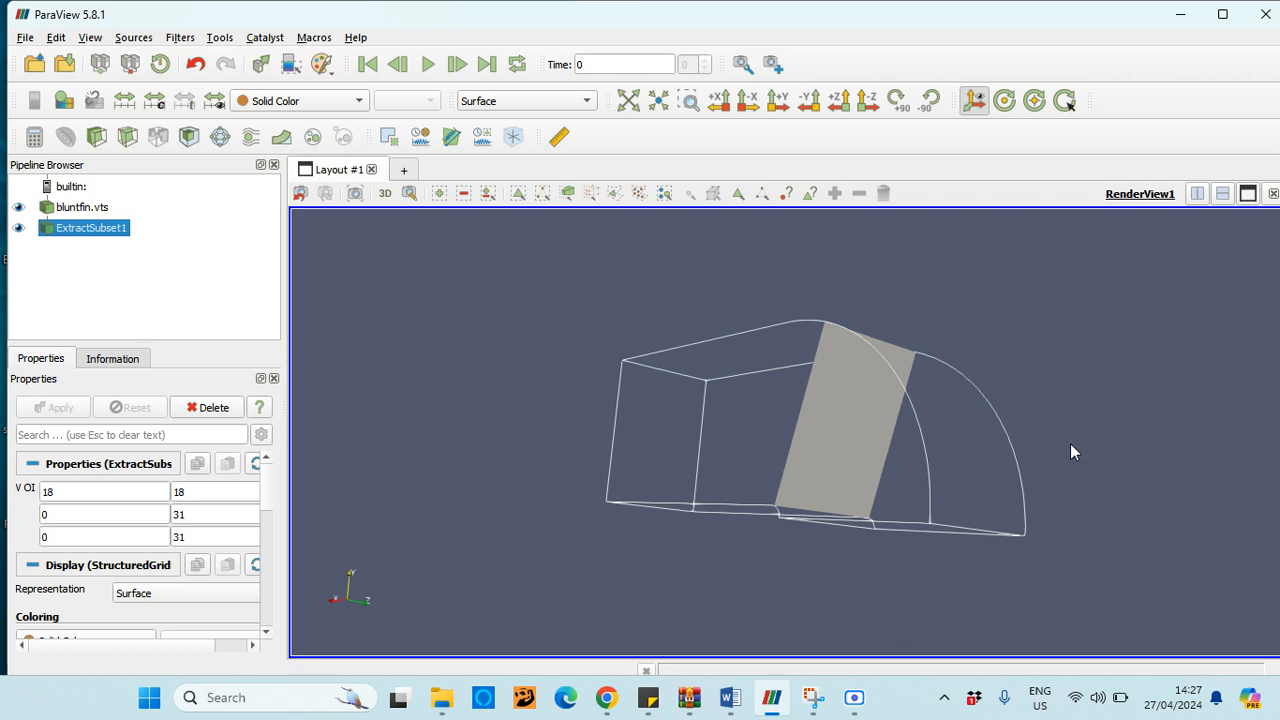
drag(1071, 449, 1211, 488)
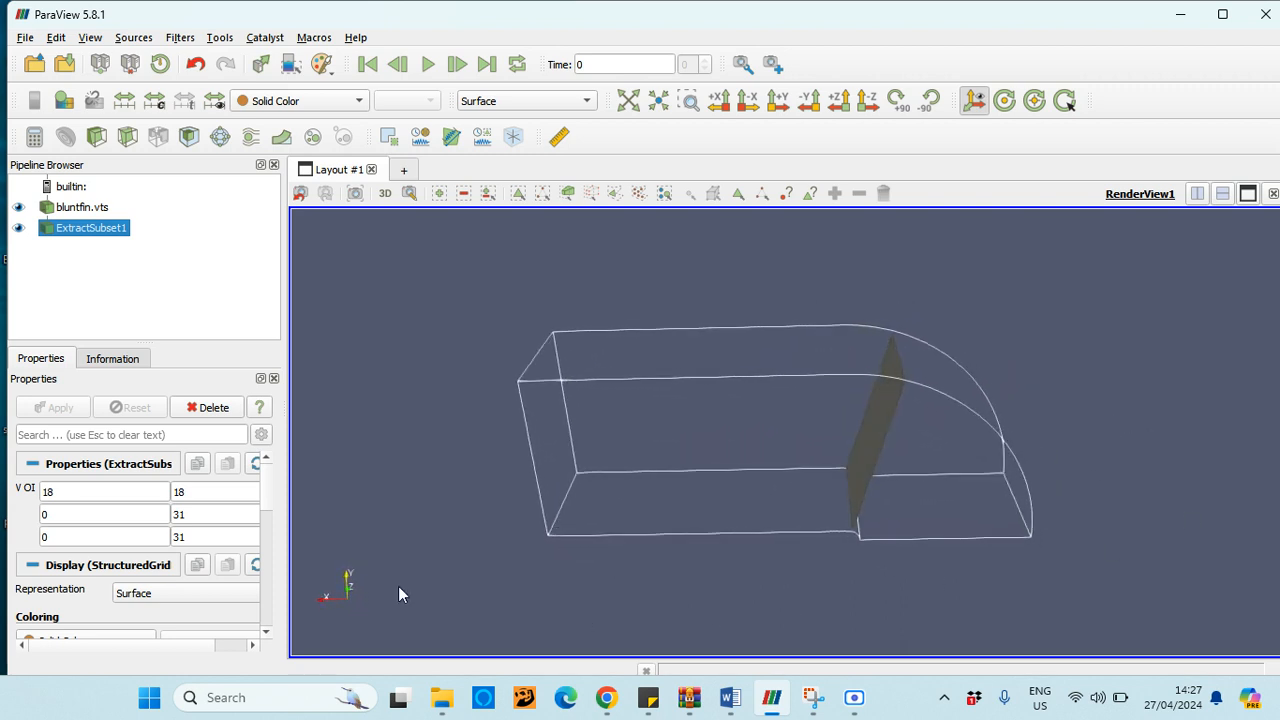
scroll(172, 592, down, 1)
click(187, 540)
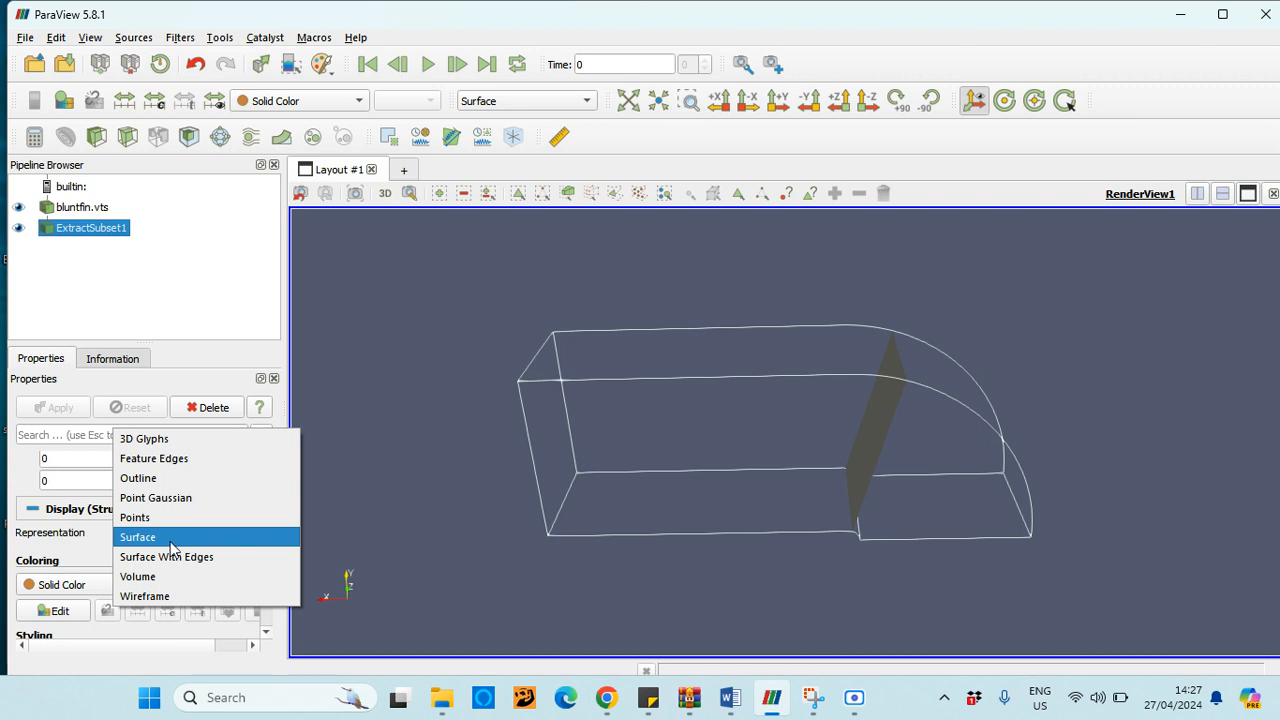
click(171, 540)
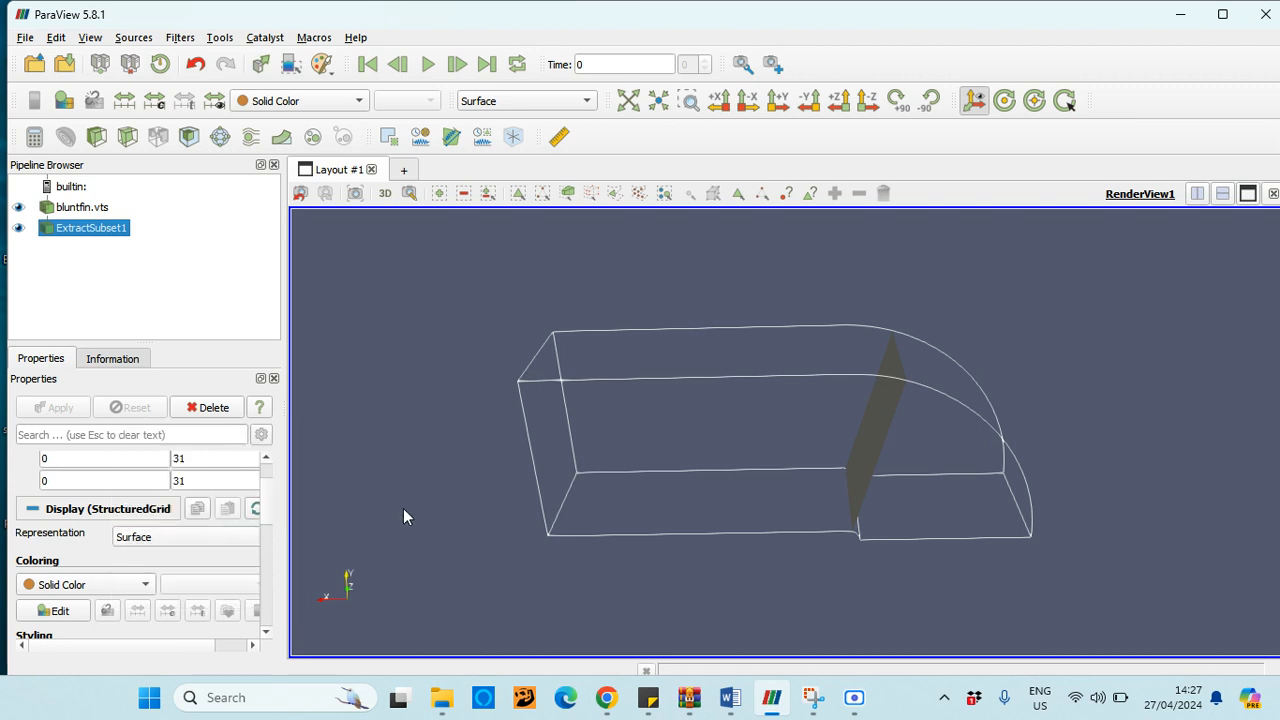
drag(403, 508, 357, 486)
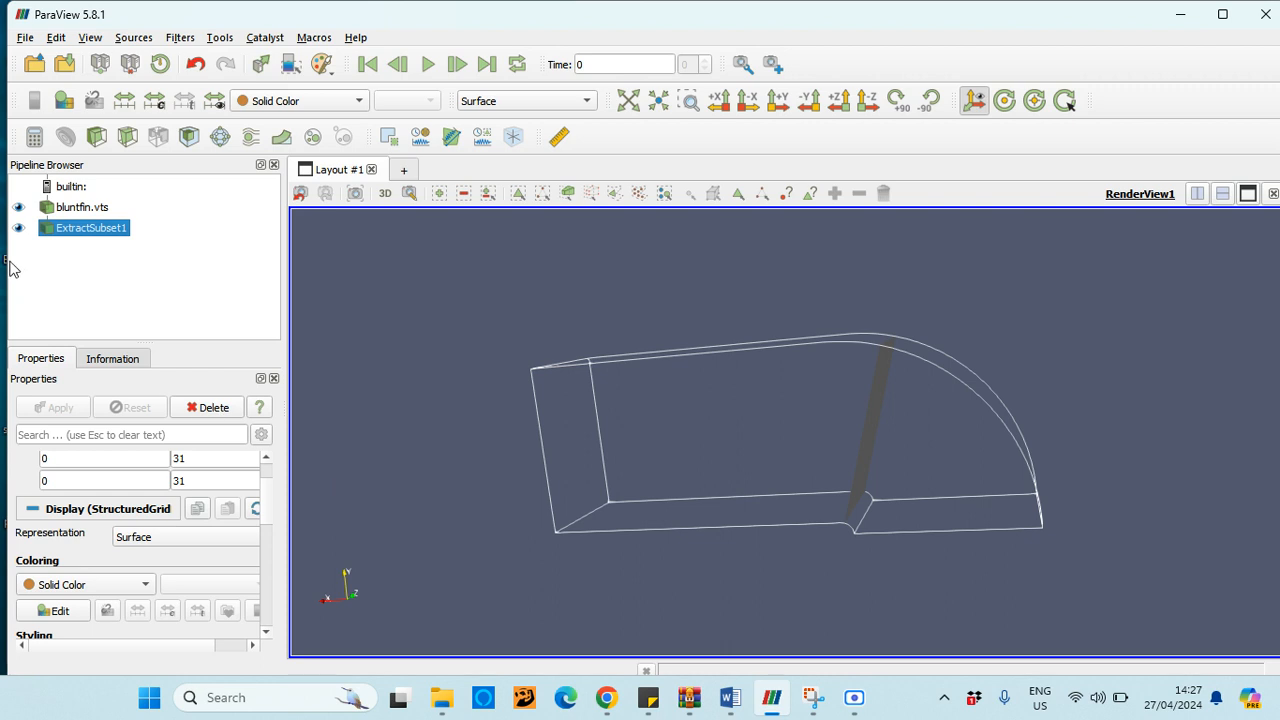
- Extract a second subset from bluntfin.vts with the upper limit of the second VOI range set to 0
click(151, 286)
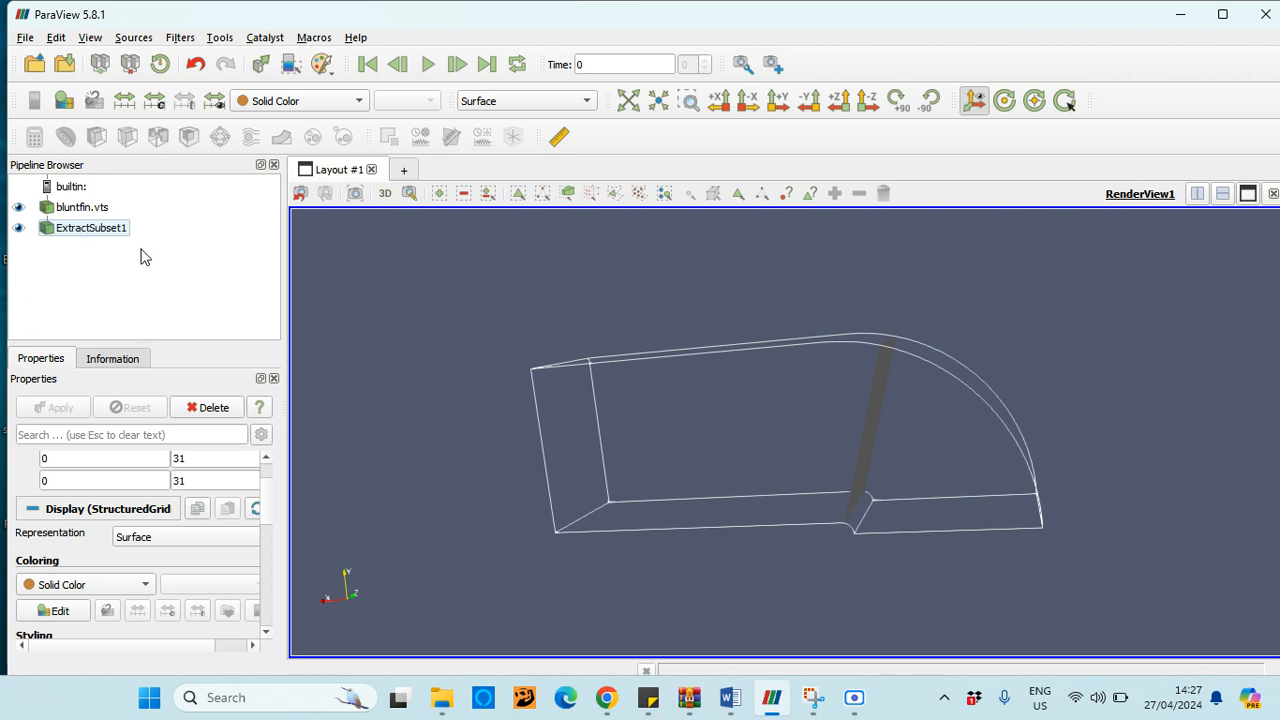
click(89, 208)
click(95, 224)
click(91, 209)
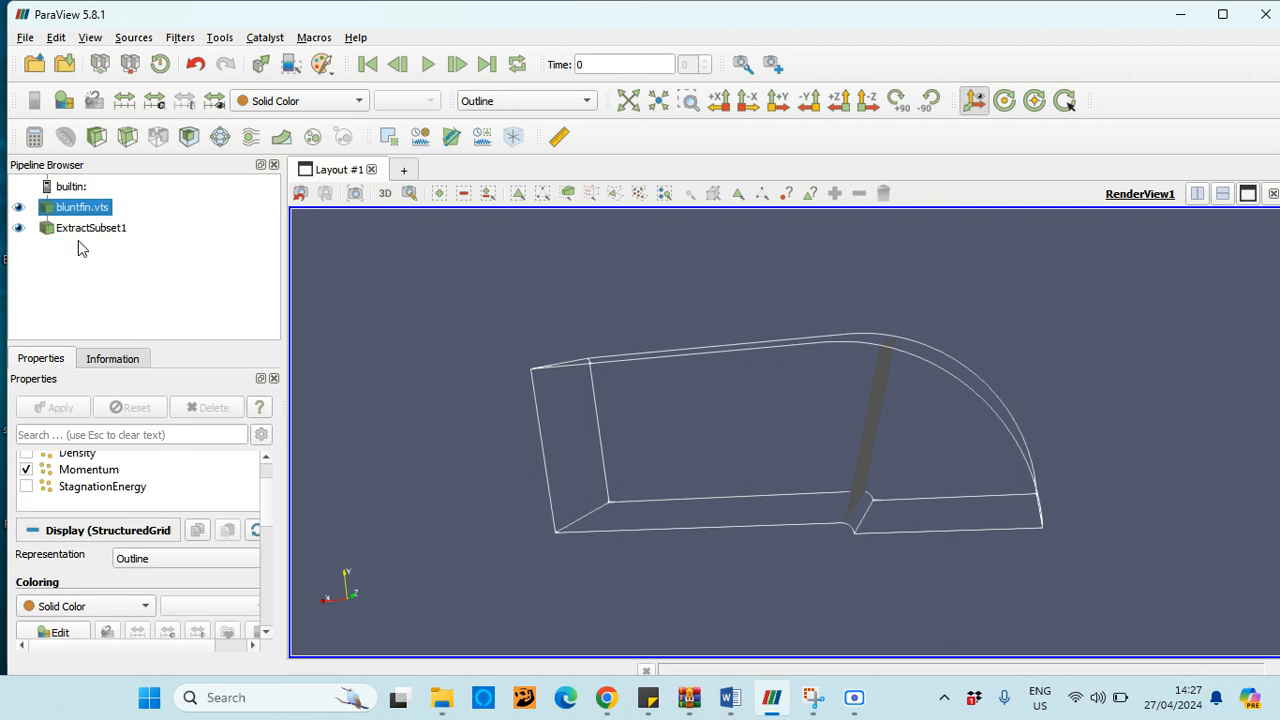
click(189, 138)
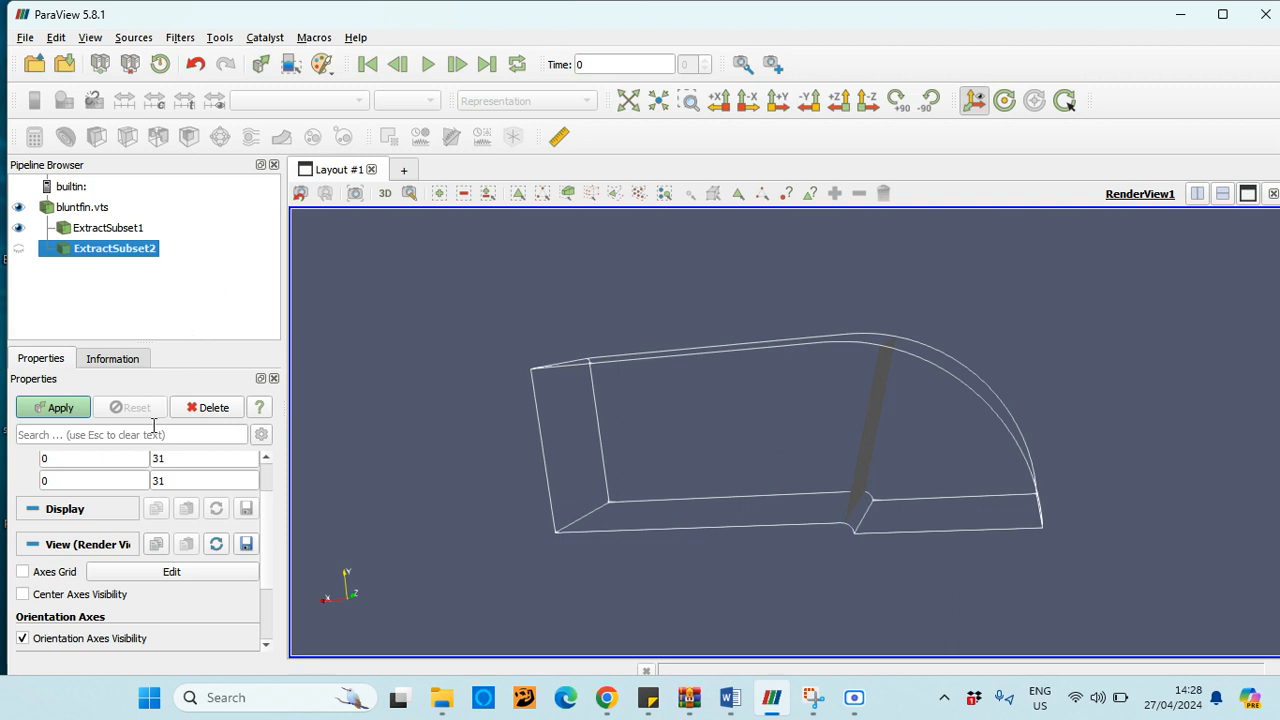
scroll(155, 481, up, 2)
double_click(184, 514)
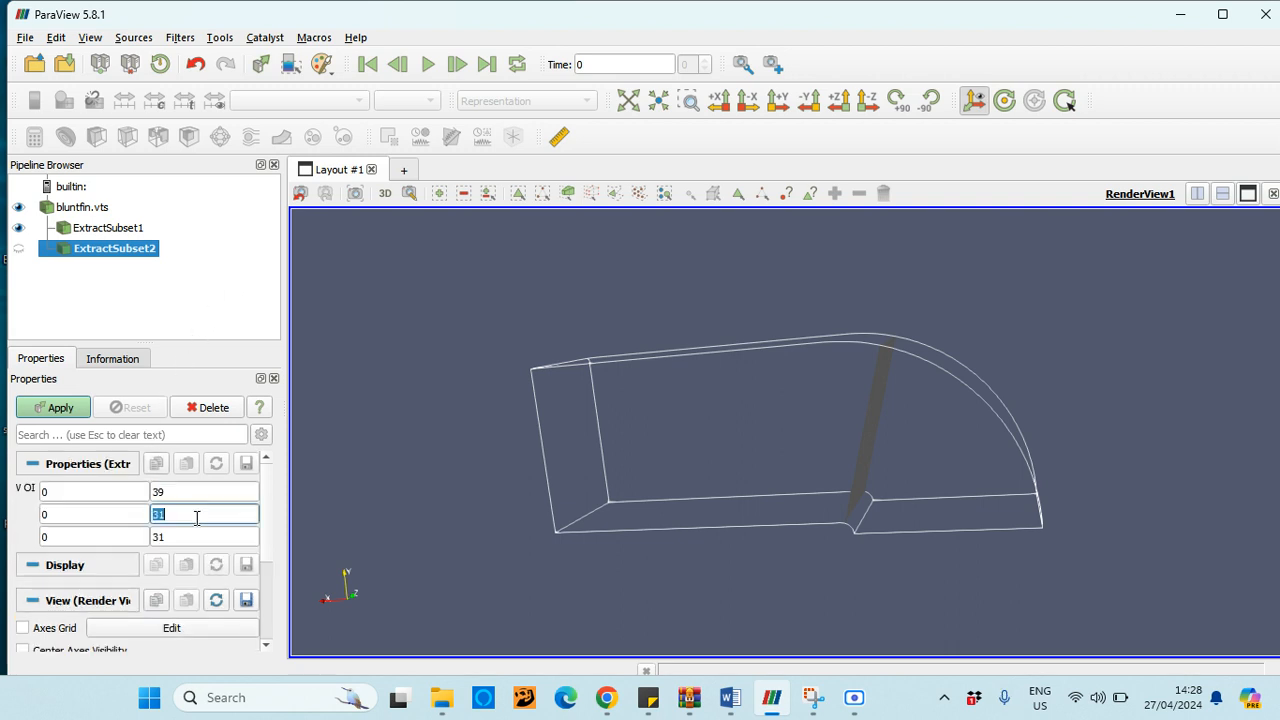
text(0)
click(58, 408)
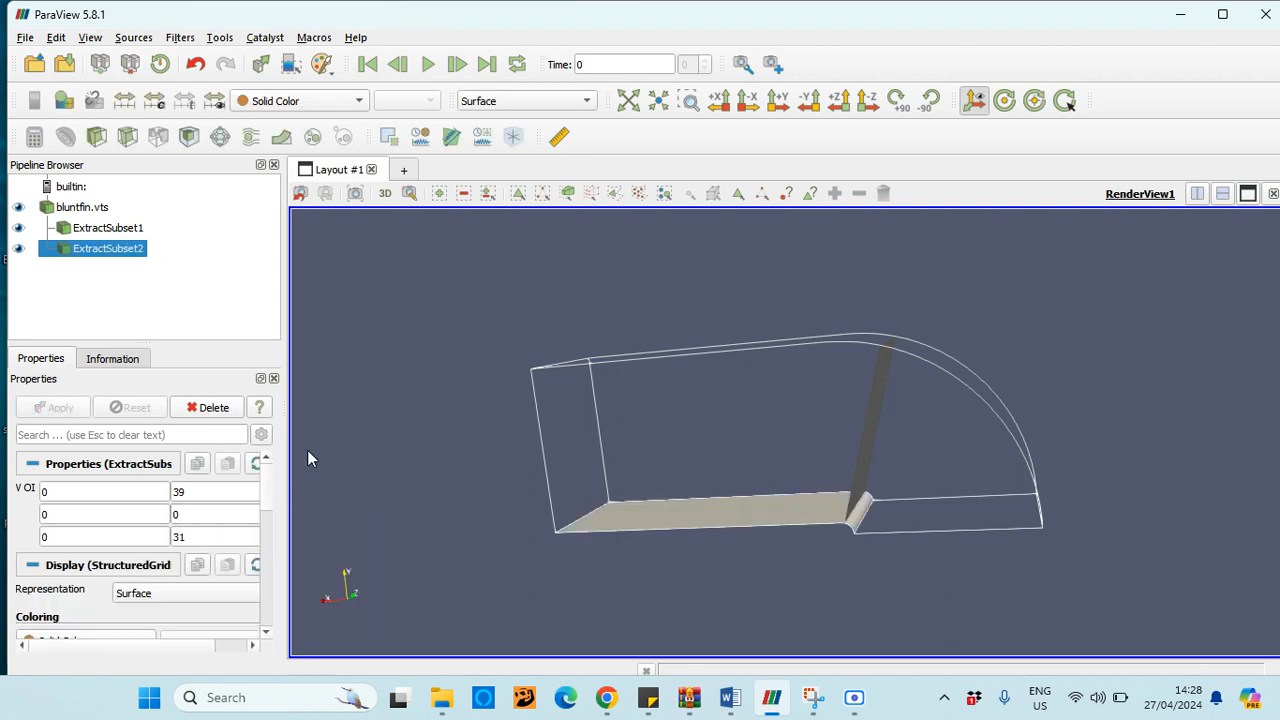
drag(637, 506, 713, 476)
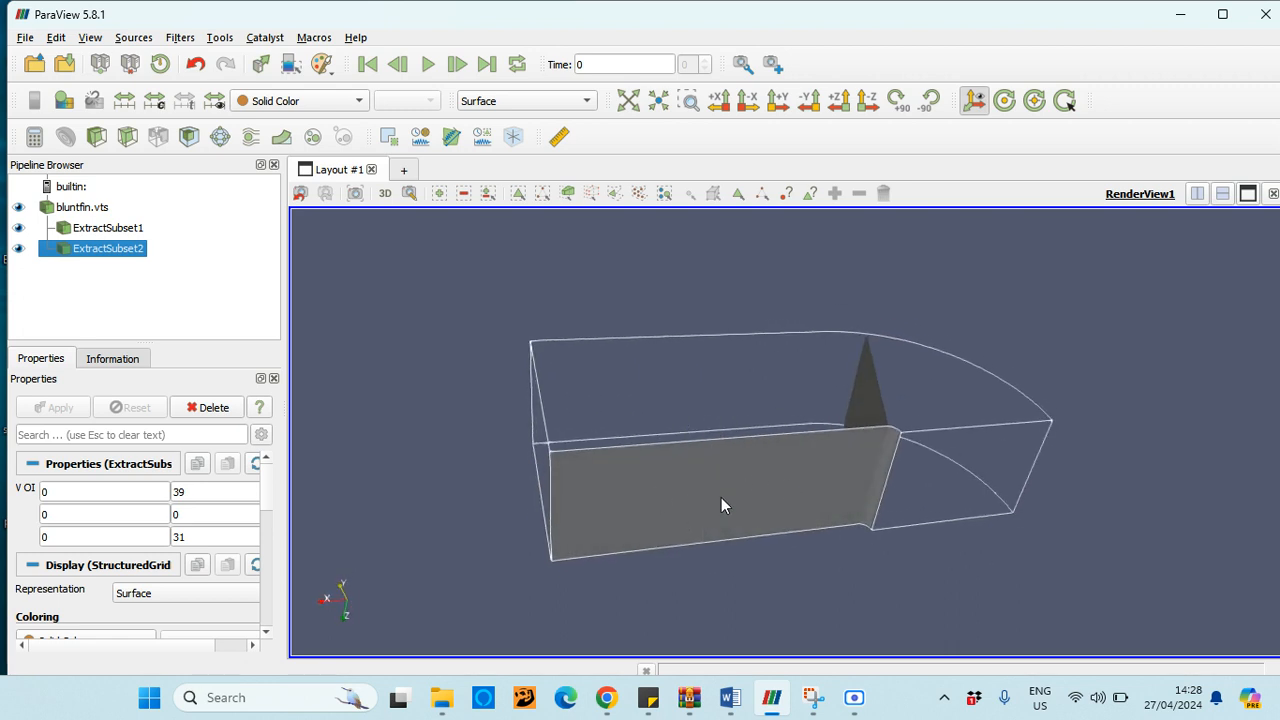
drag(1223, 463, 1184, 537)
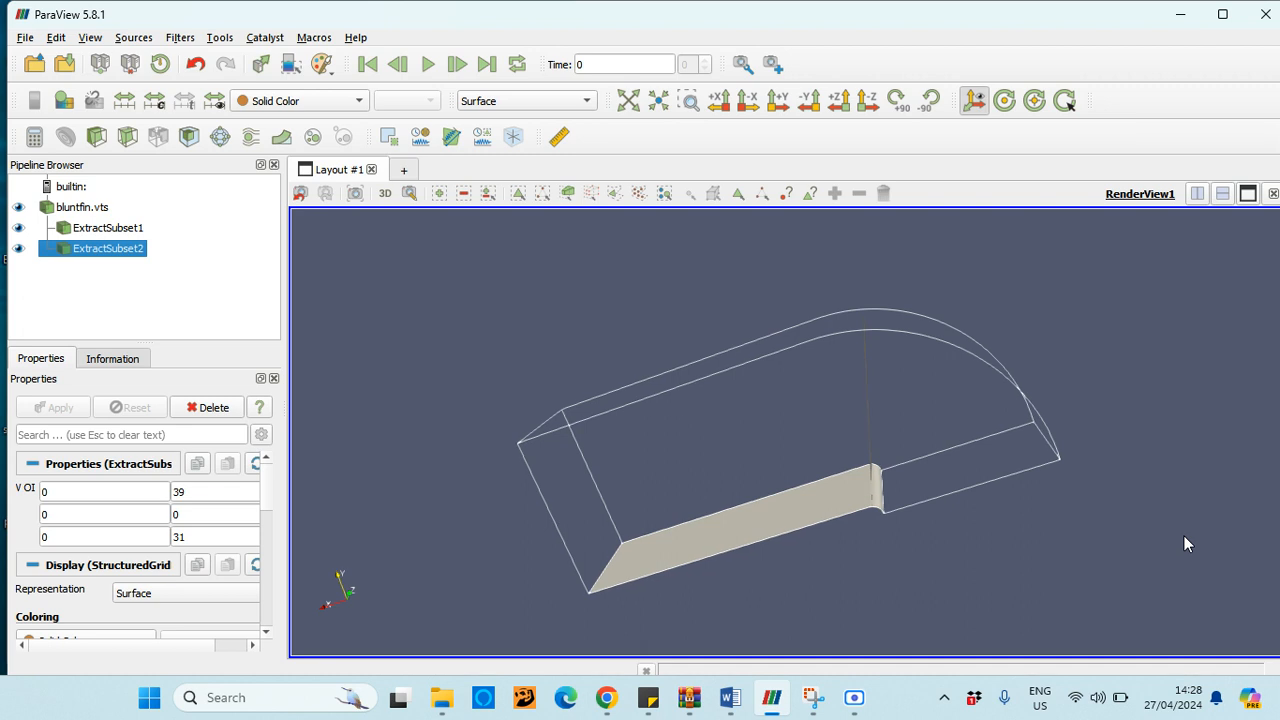
- Color ExtractSubset1 by Momentum magnitude and view the colored slice from several angles
click(115, 236)
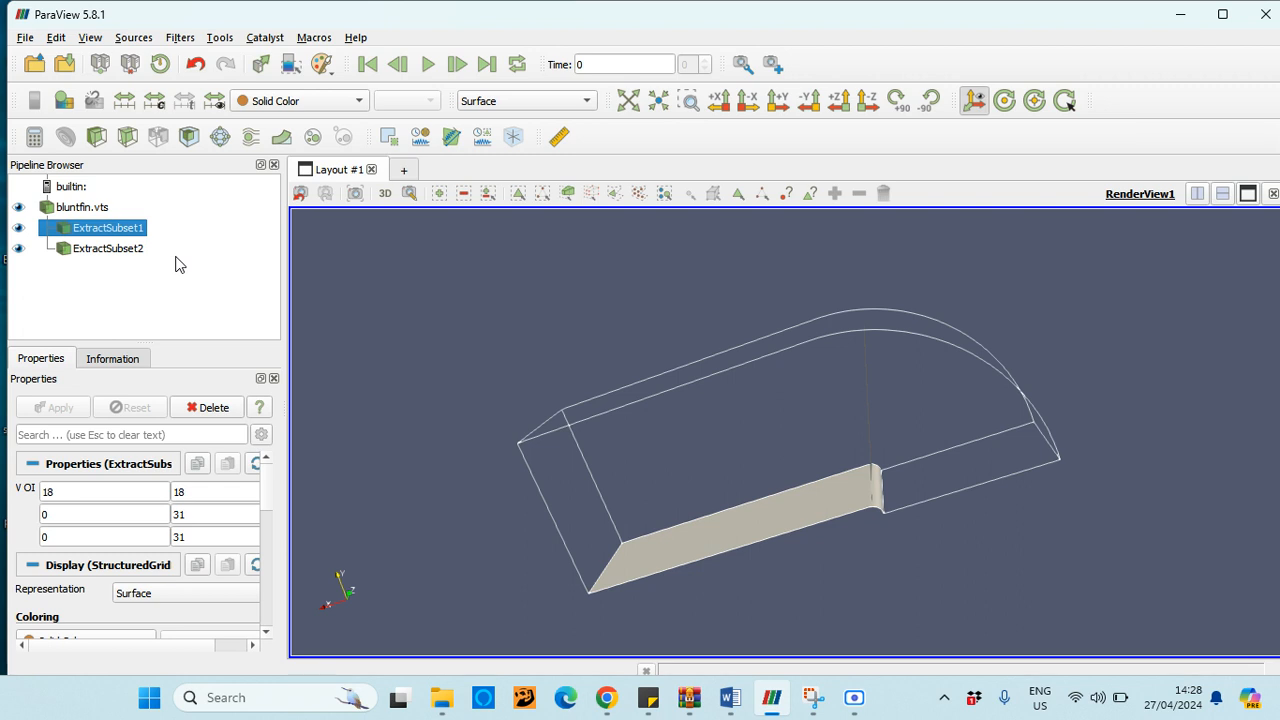
click(314, 108)
click(318, 122)
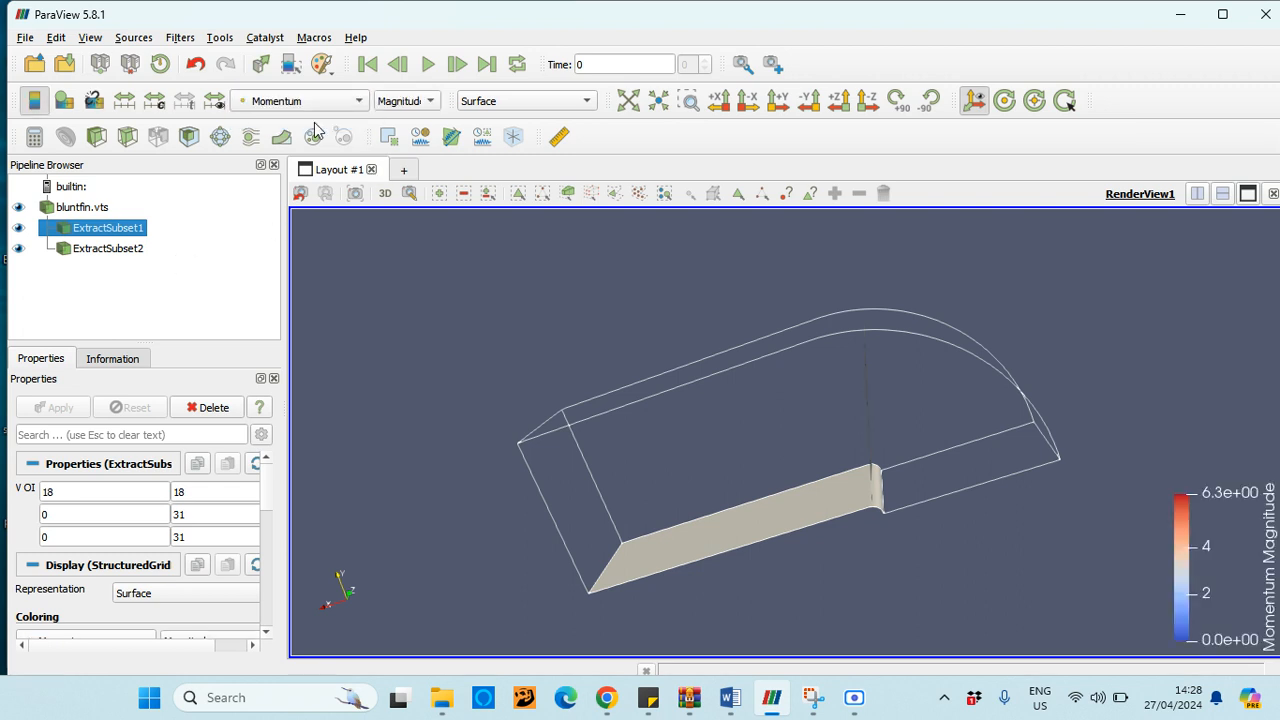
drag(454, 275, 480, 288)
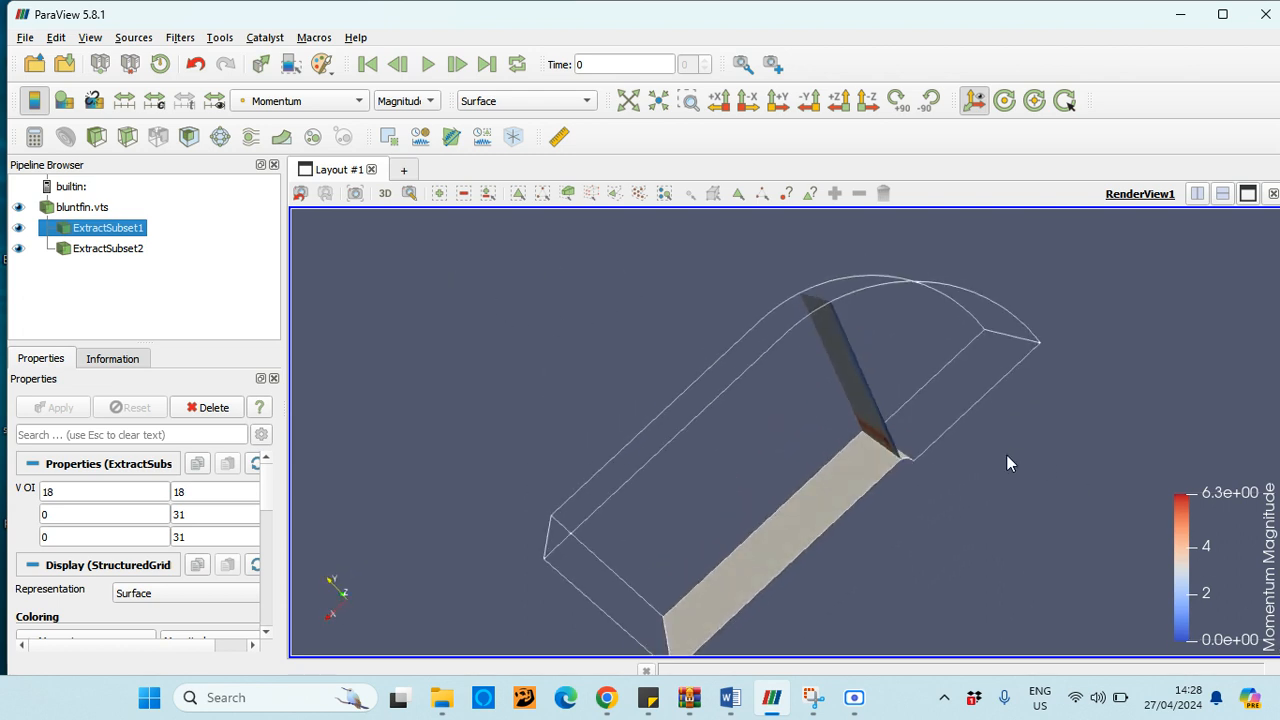
drag(1008, 458, 800, 520)
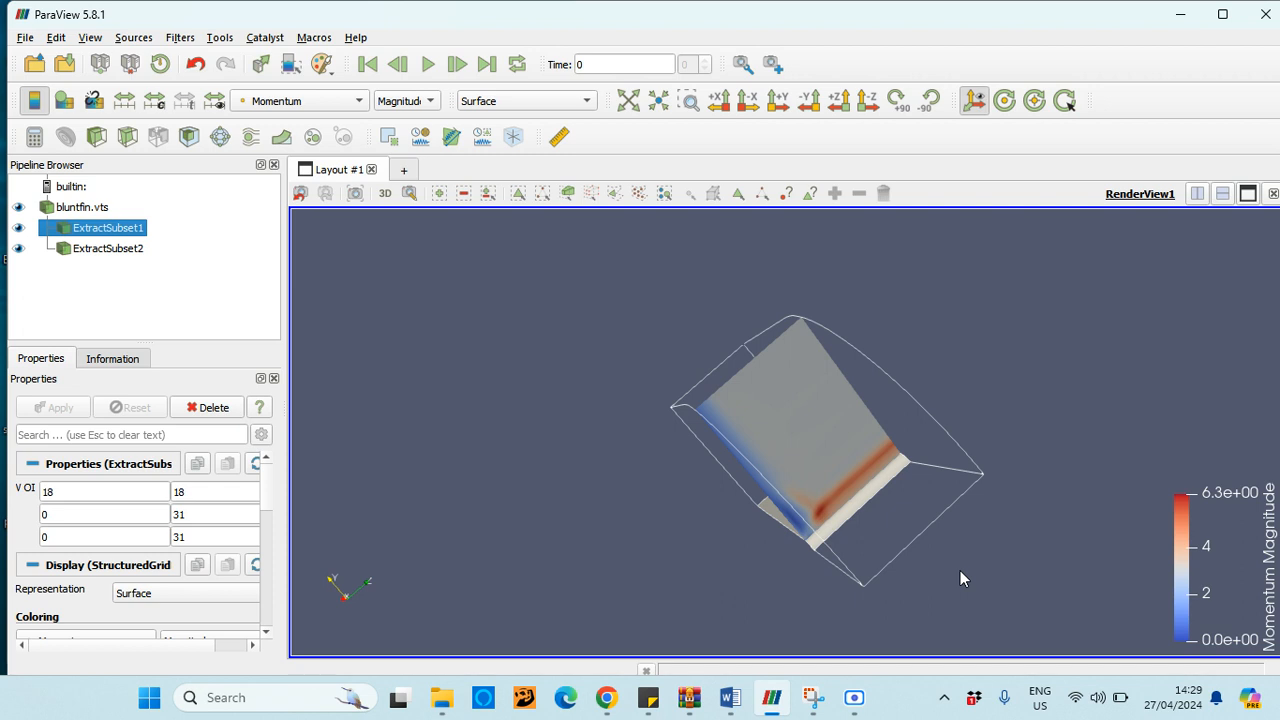
drag(960, 578, 1049, 498)
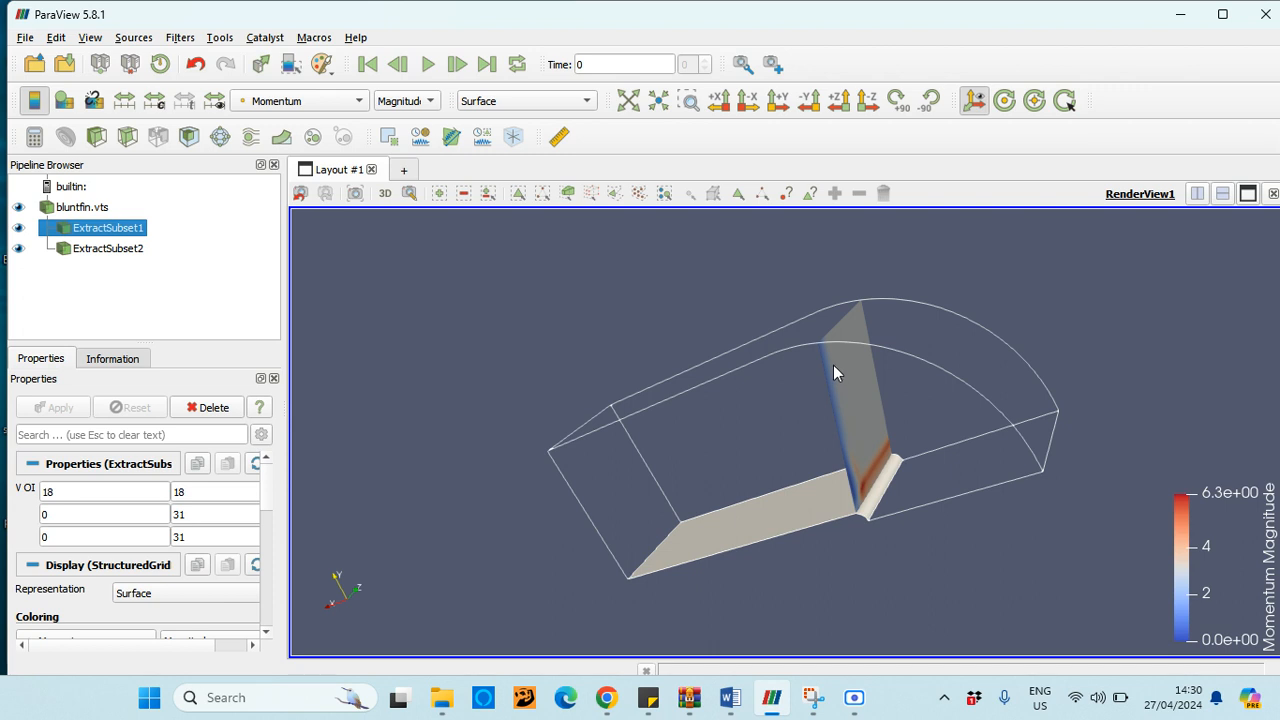
drag(586, 350, 737, 390)
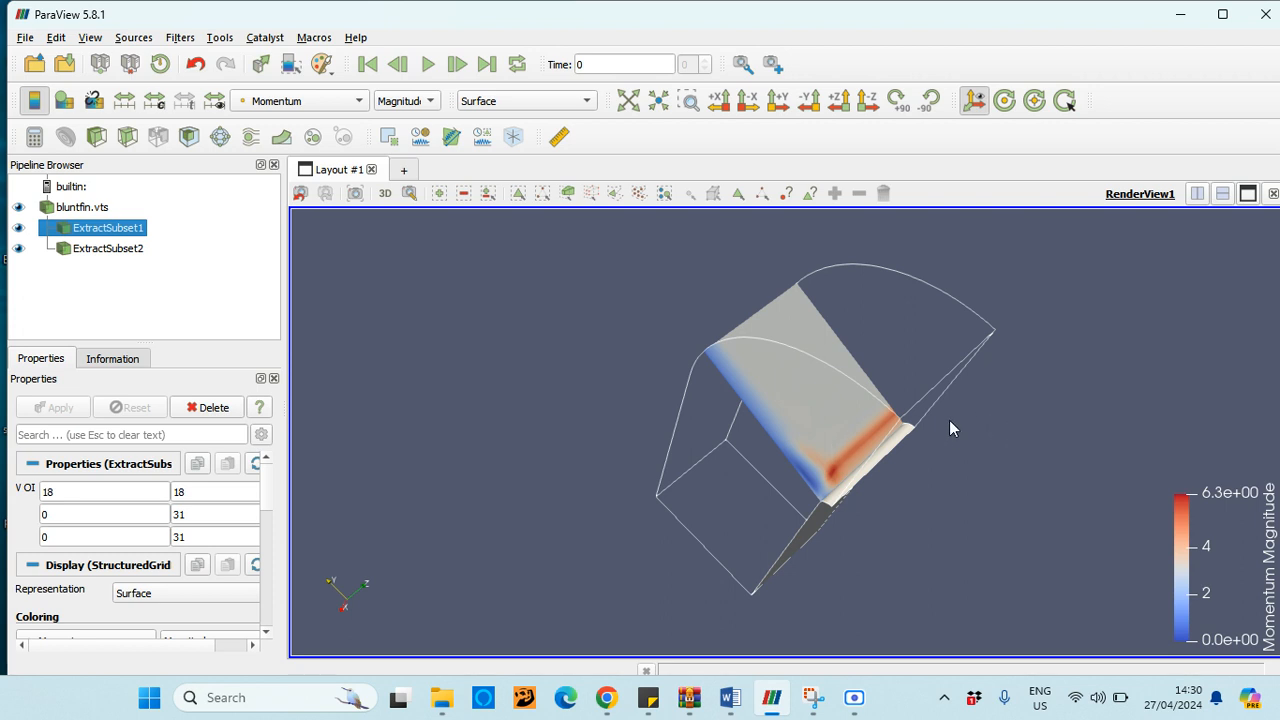
drag(949, 420, 949, 426)
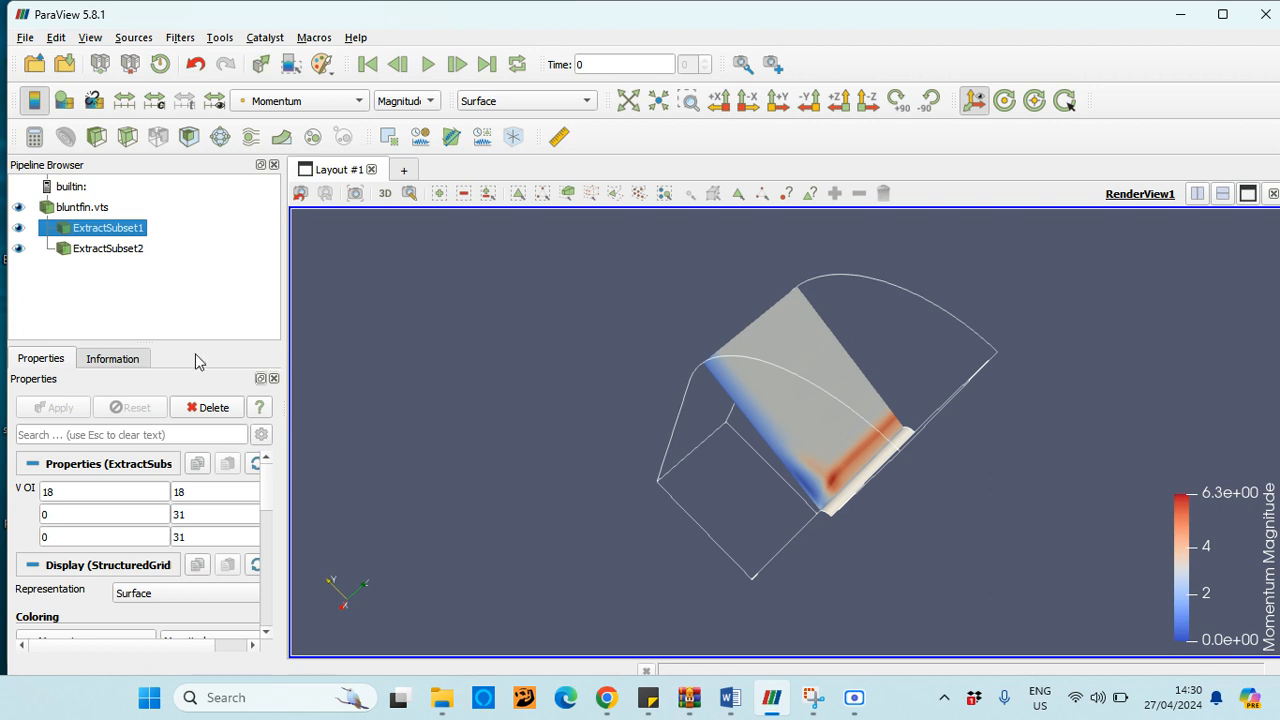
- Add a Stream Tracer filter to the bluntfin.vts dataset
click(62, 207)
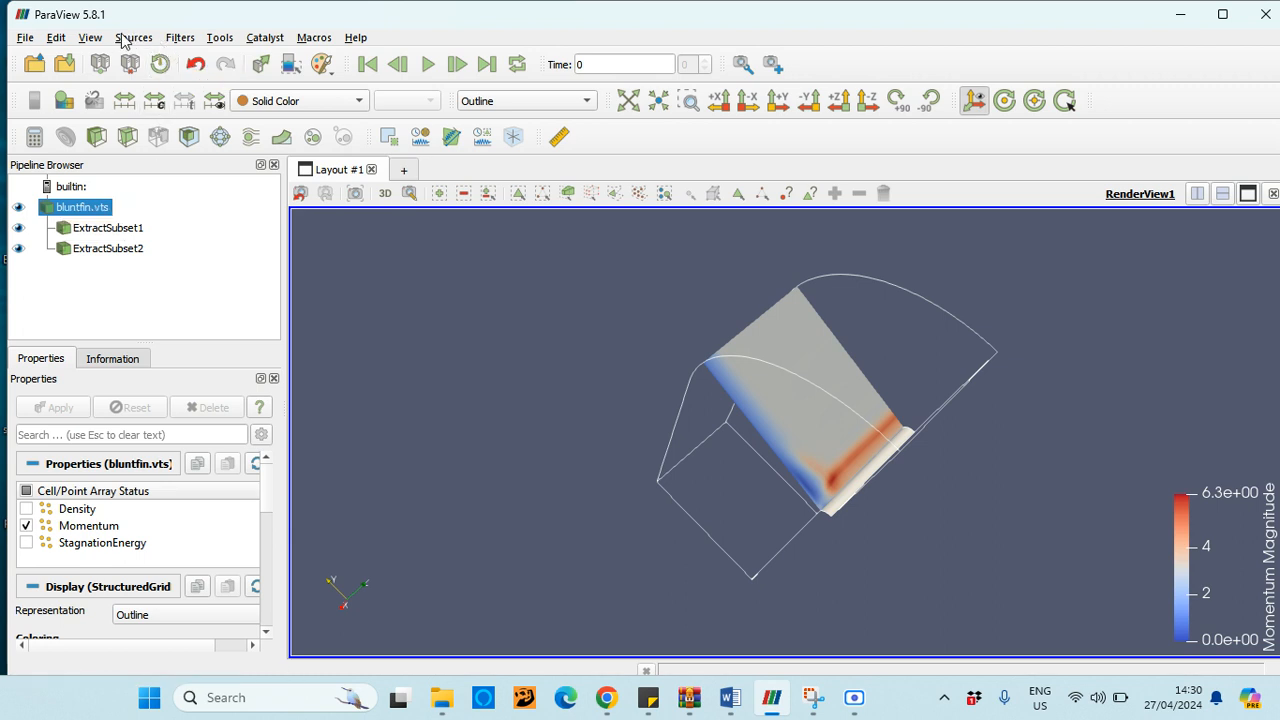
click(181, 40)
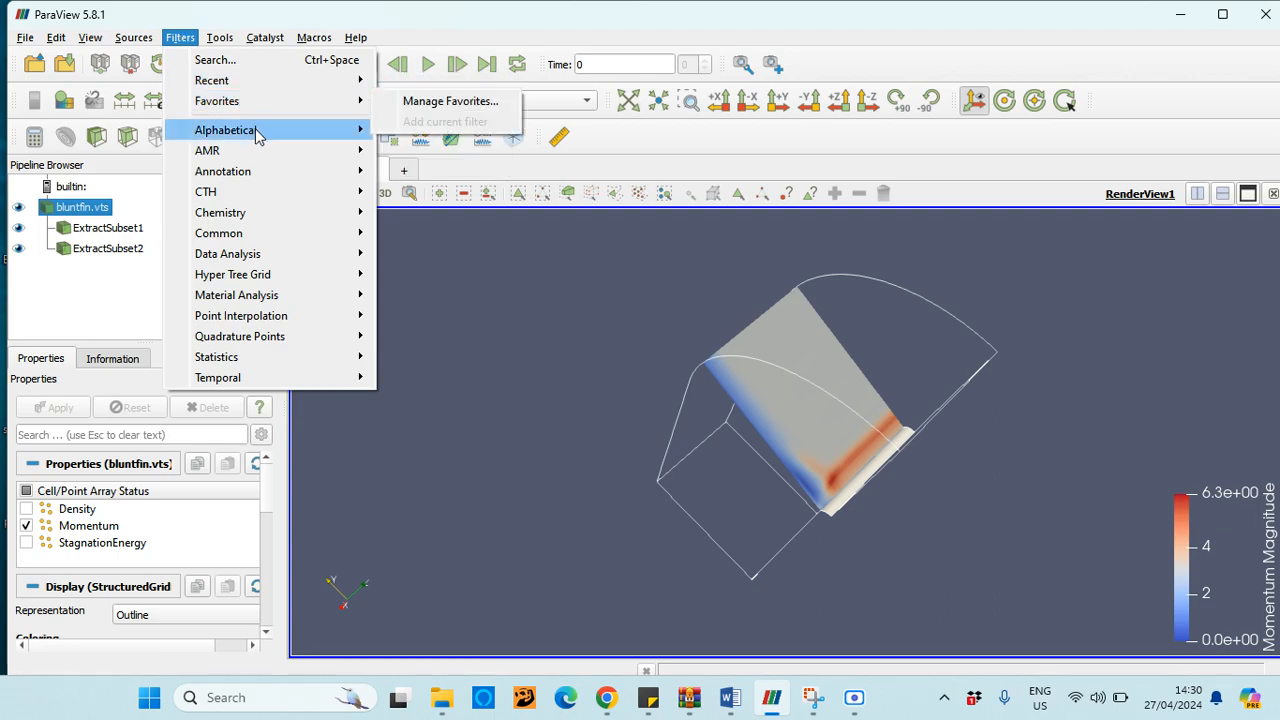
mouse_move(256, 134)
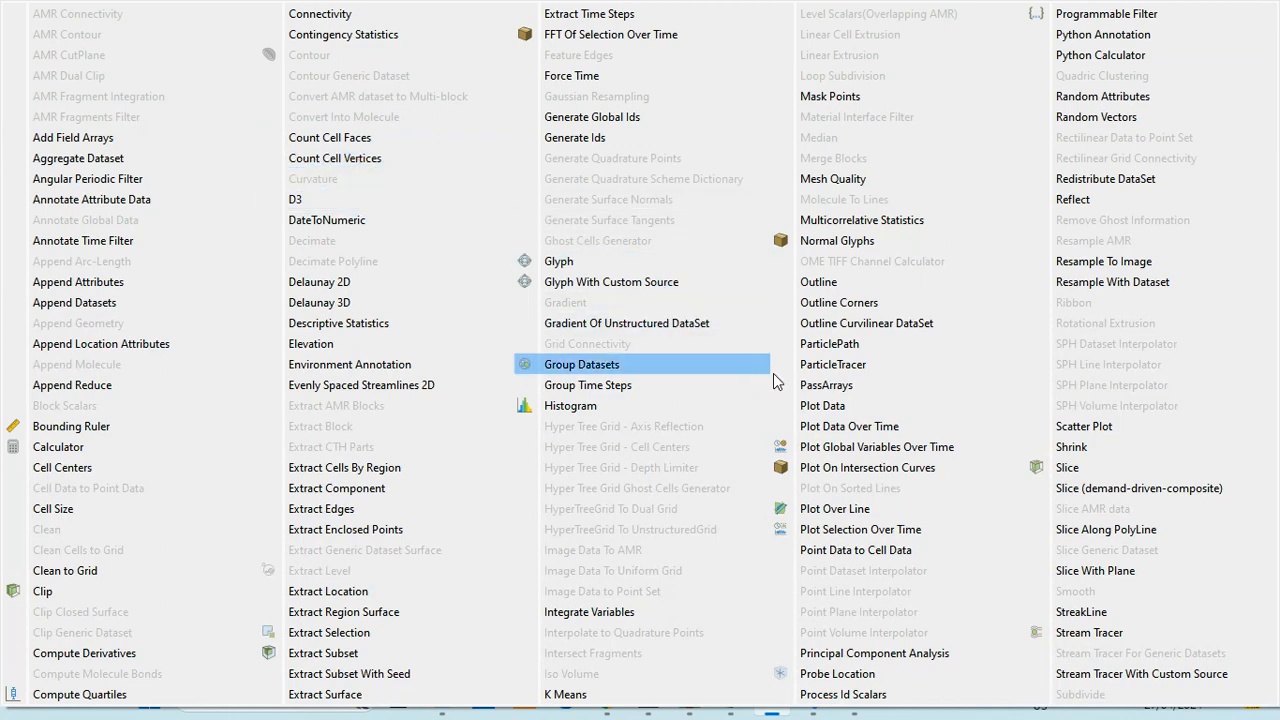
click(1128, 634)
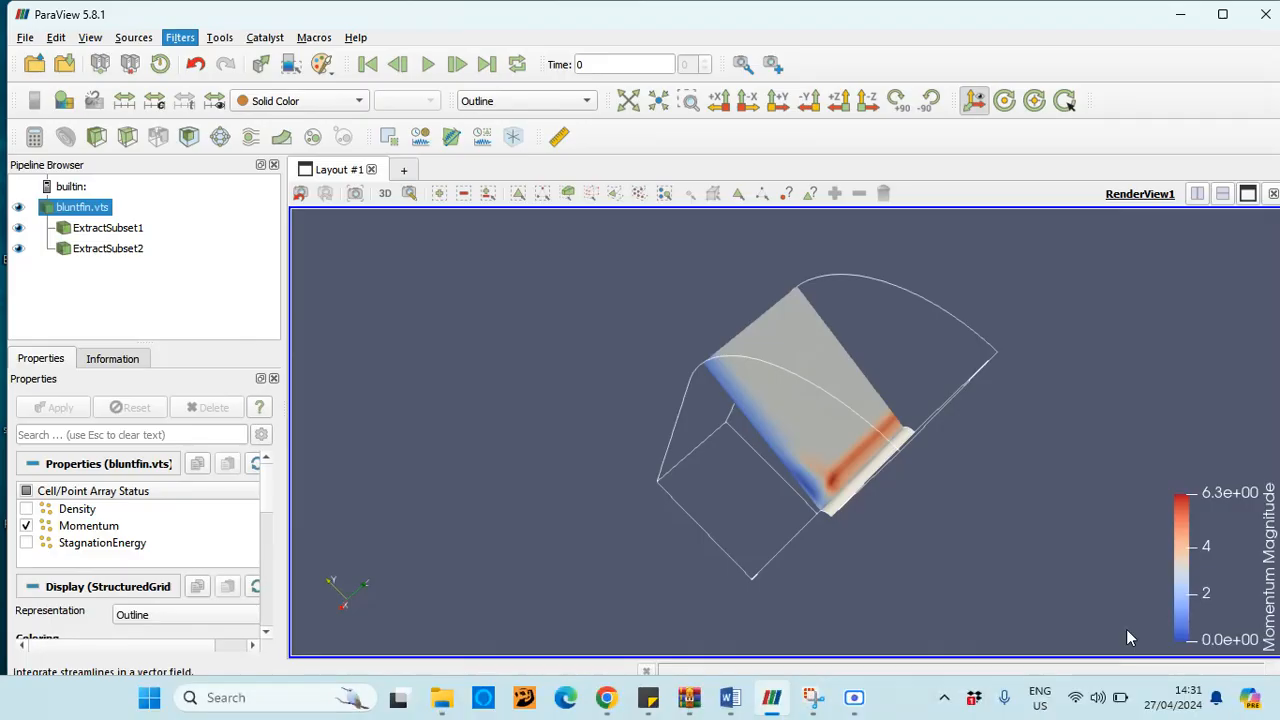
click(77, 208)
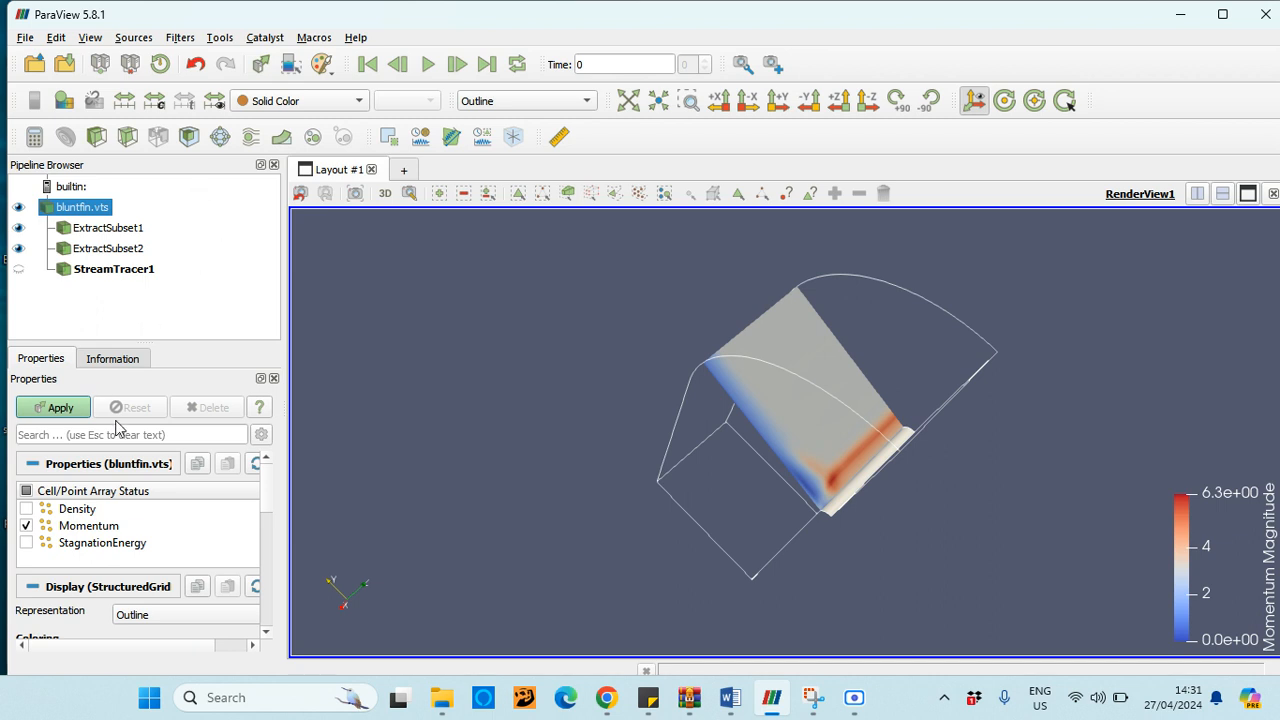
scroll(128, 560, down, 1)
scroll(127, 560, down, 8)
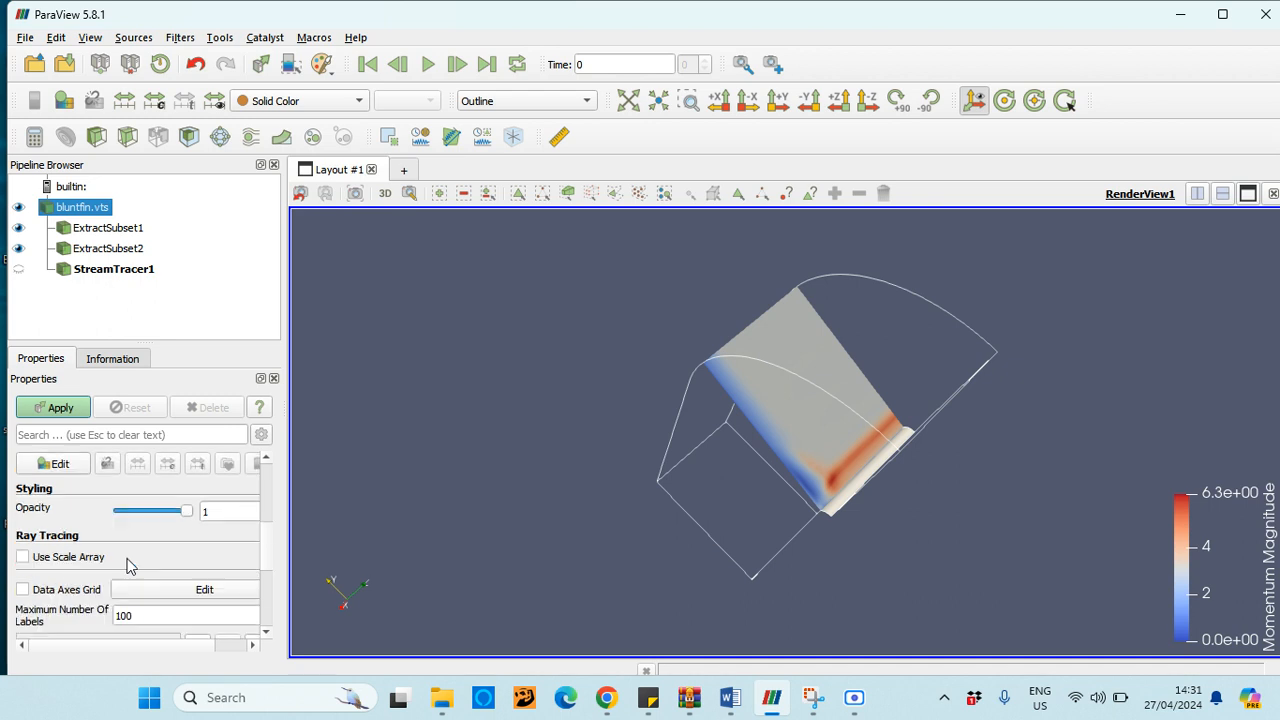
scroll(160, 557, up, 2)
scroll(156, 547, down, 2)
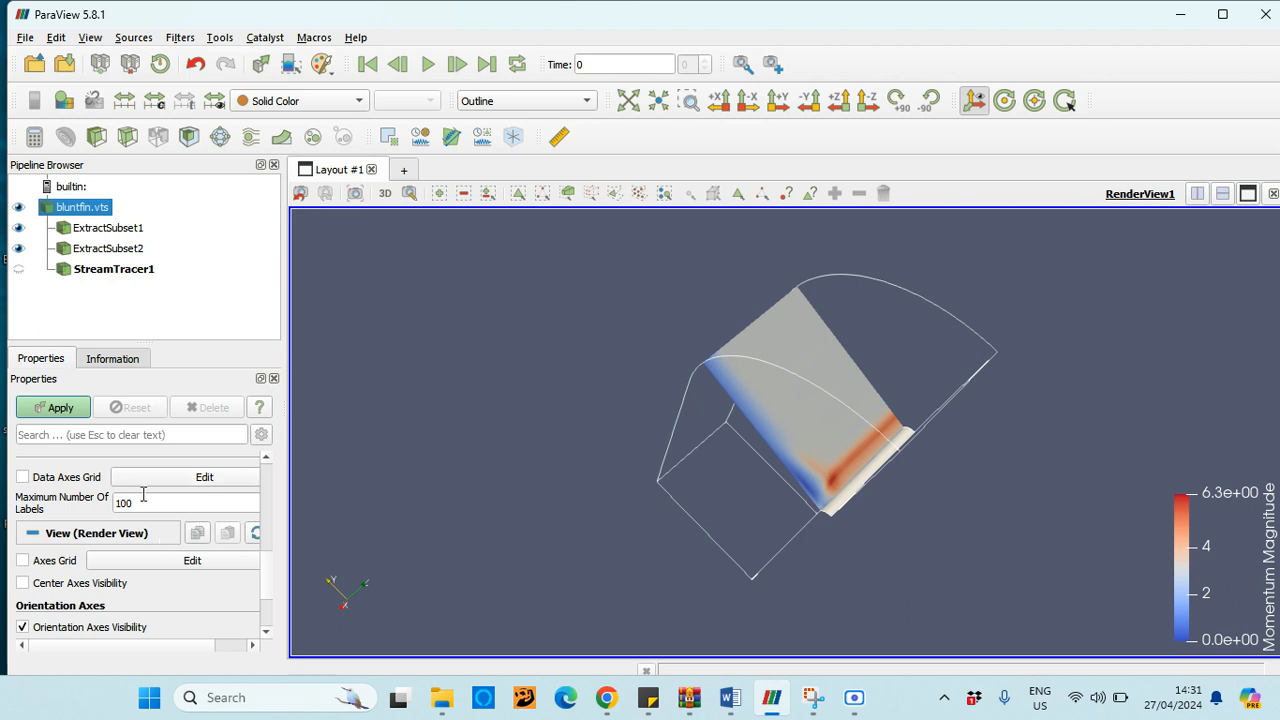
scroll(138, 557, down, 1)
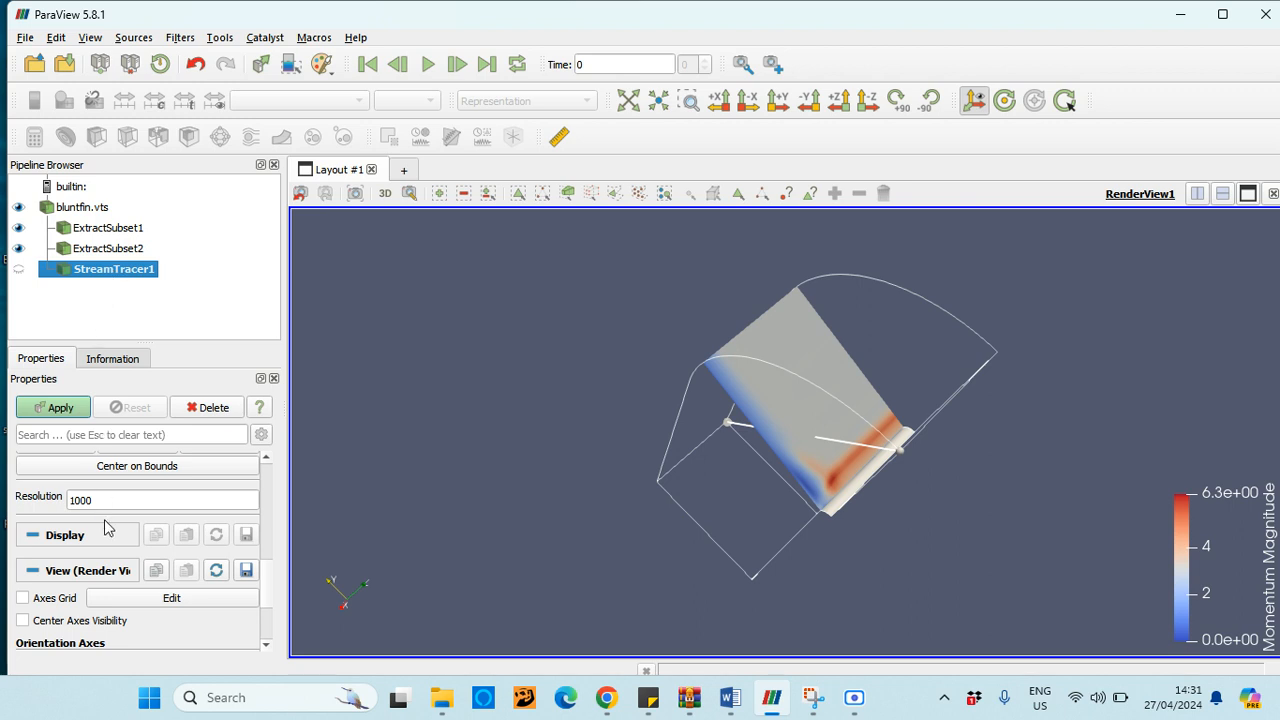
- Set Point1 of the stream tracer's seed line to -3.59, 0.33, 2.86
scroll(145, 505, up, 3)
scroll(148, 514, up, 5)
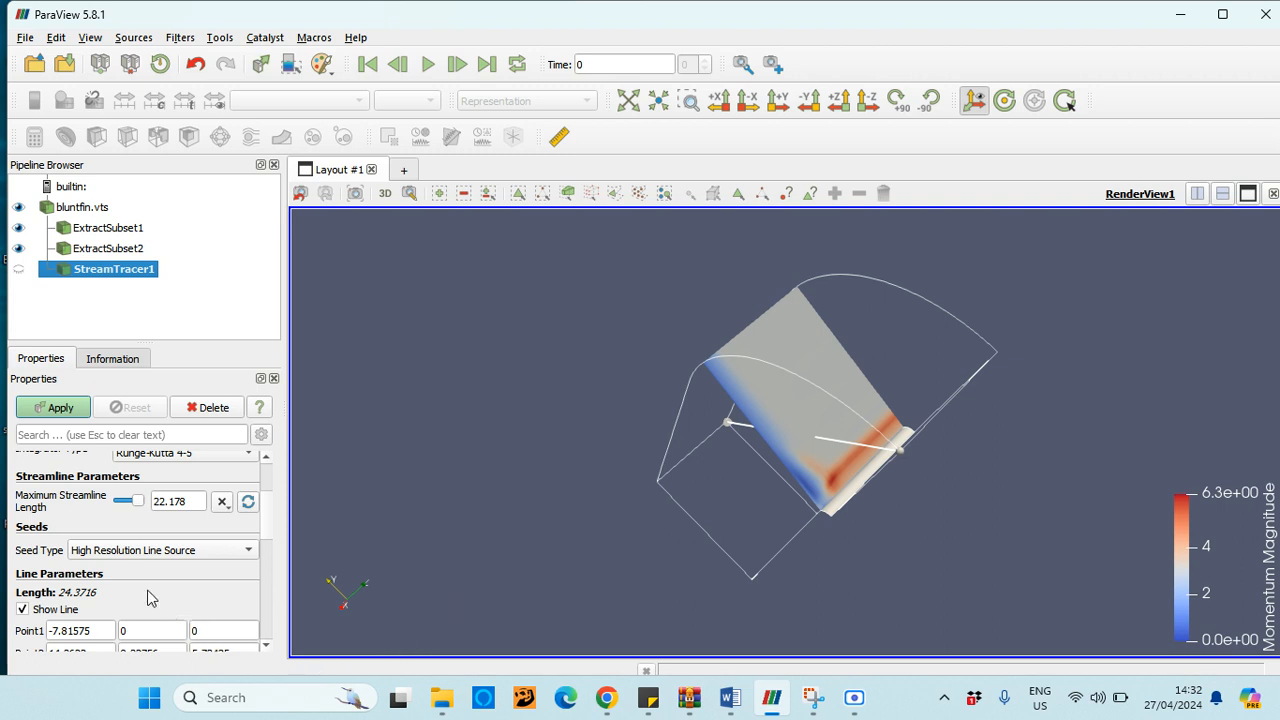
scroll(147, 598, down, 1)
double_click(110, 575)
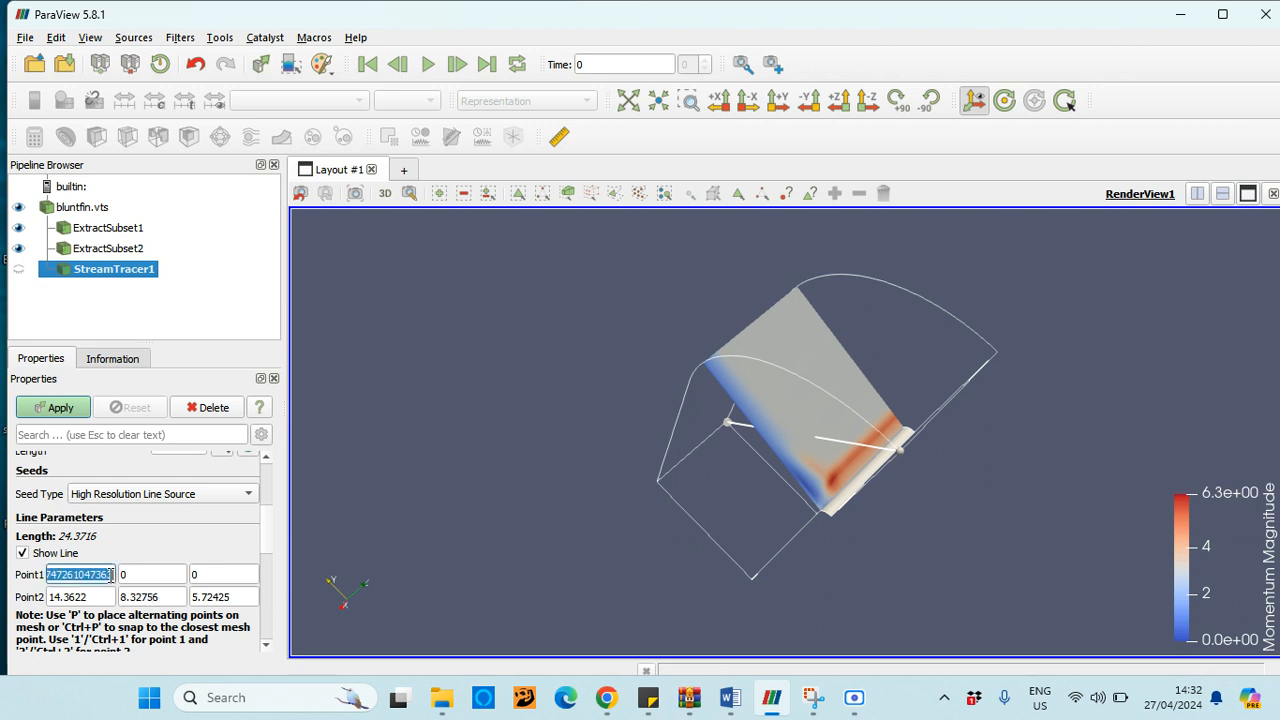
text(-3)
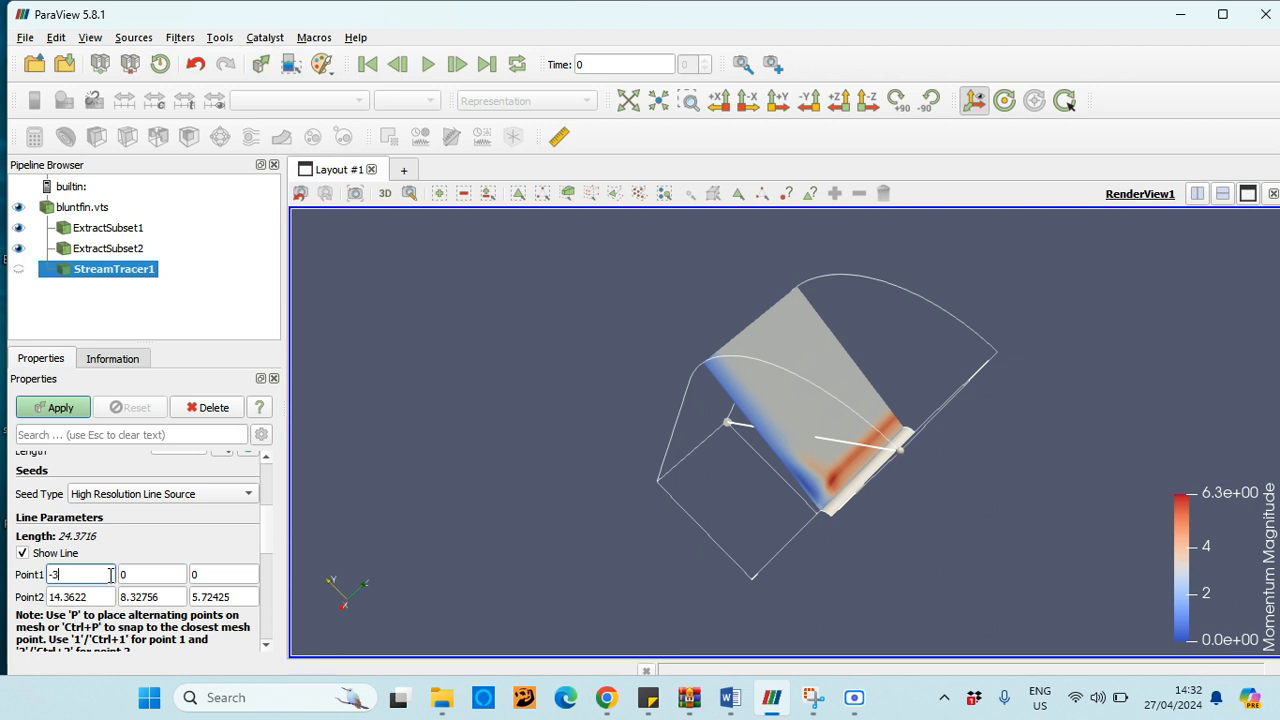
text(.59)
double_click(153, 575)
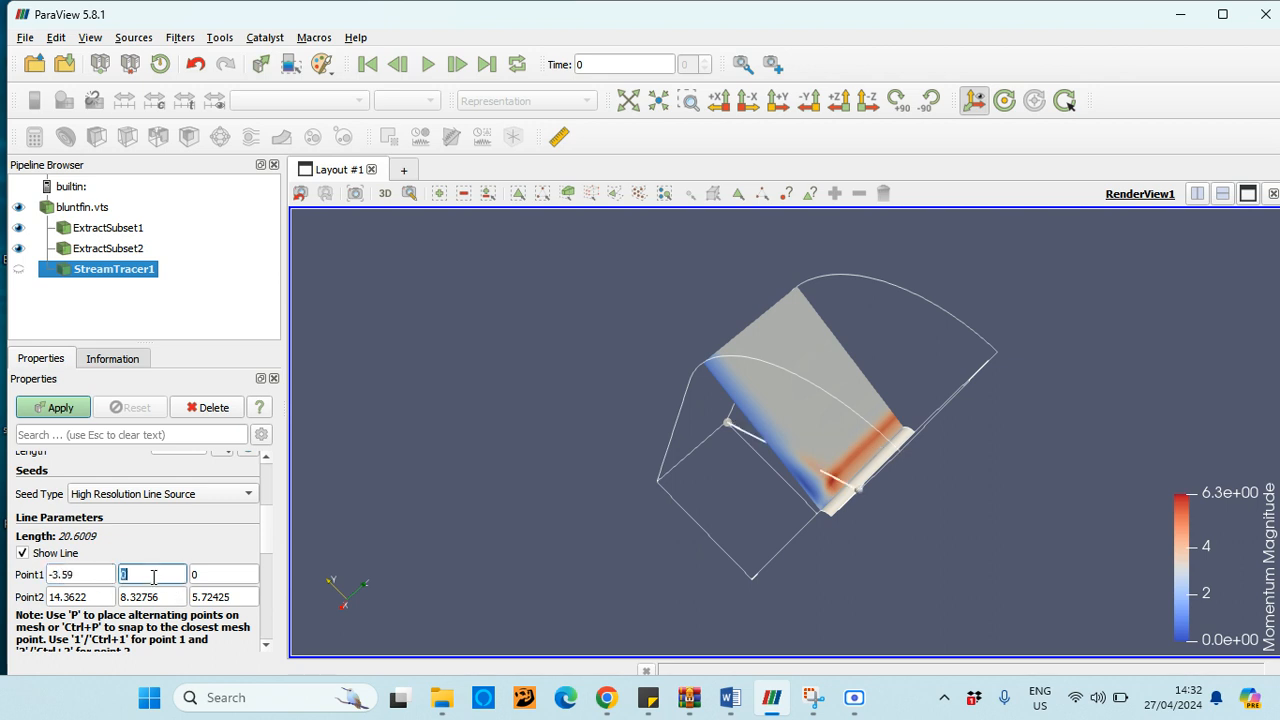
text(0.33)
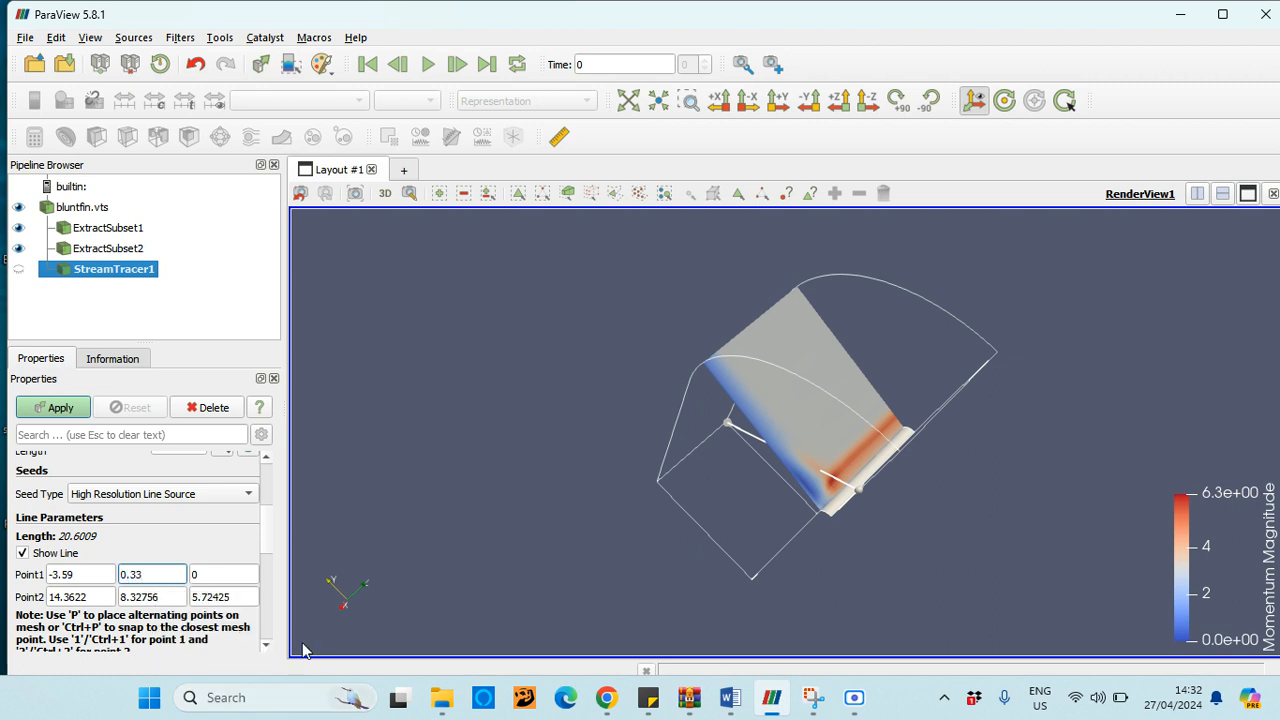
double_click(229, 568)
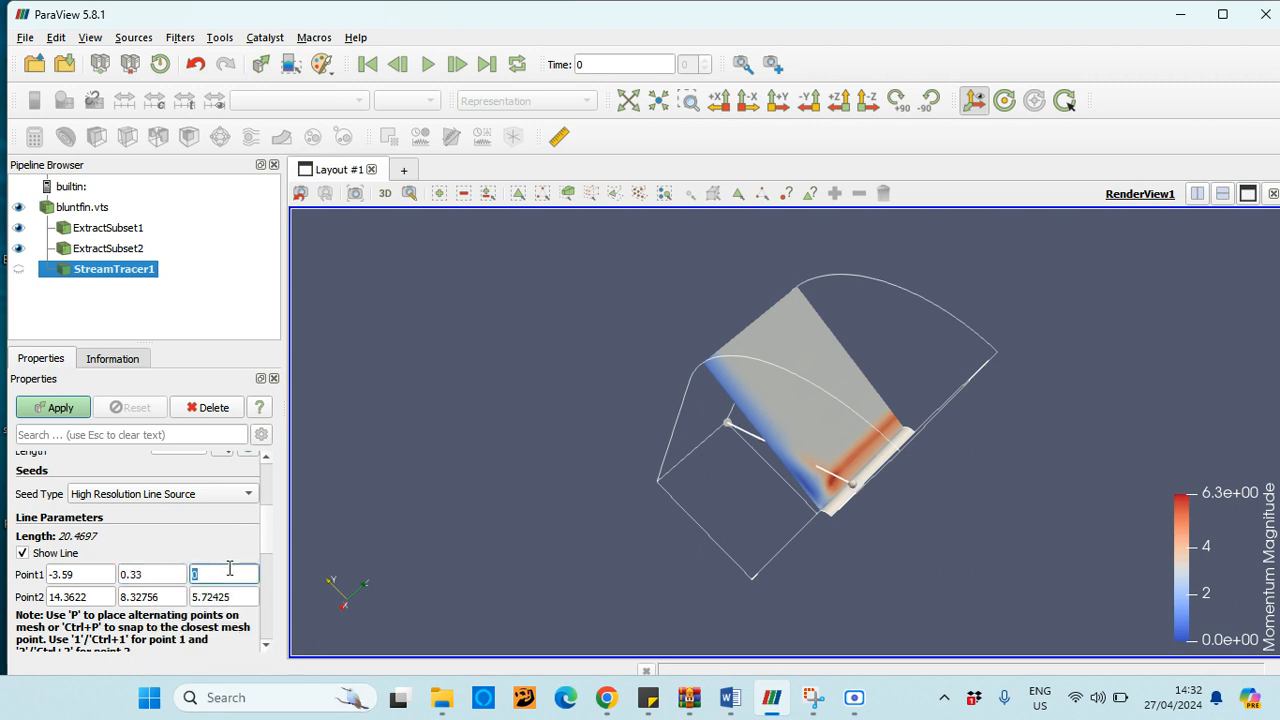
text(2.86)
- Set Point2 of the seed line to -3.59, 5.48, 2.86 and view the line from another angle
double_click(102, 594)
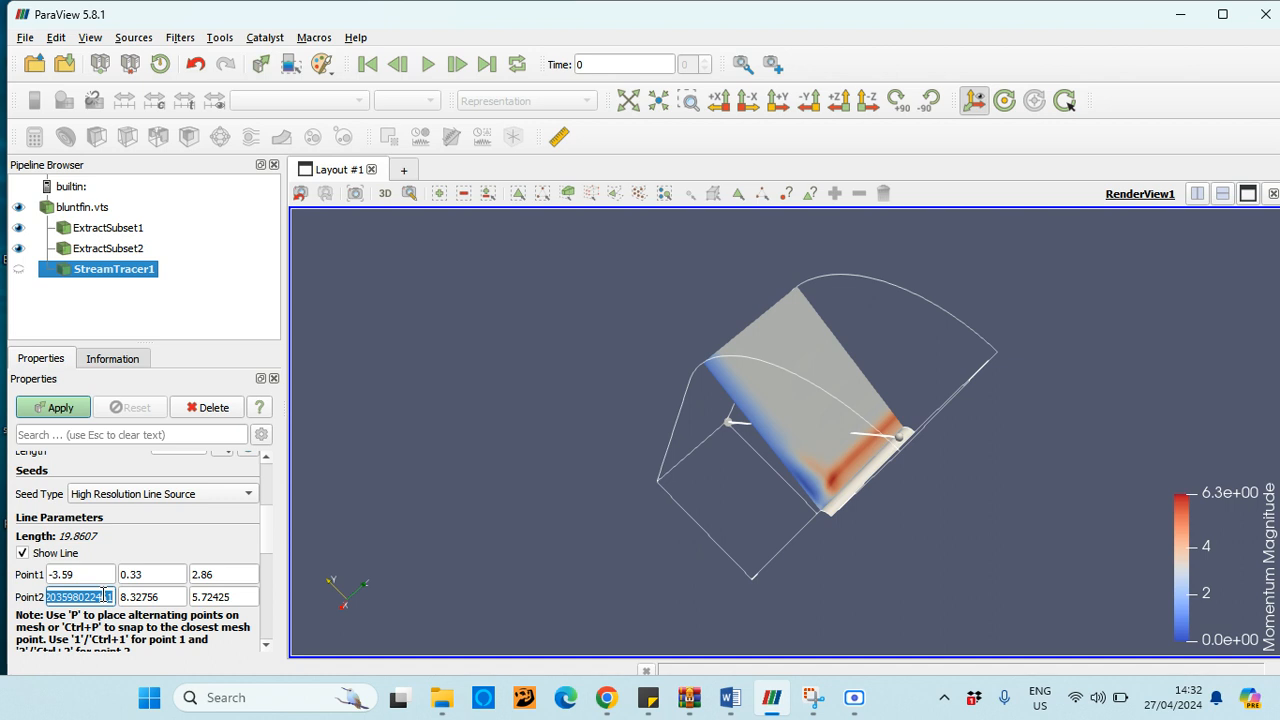
text(-3.59)
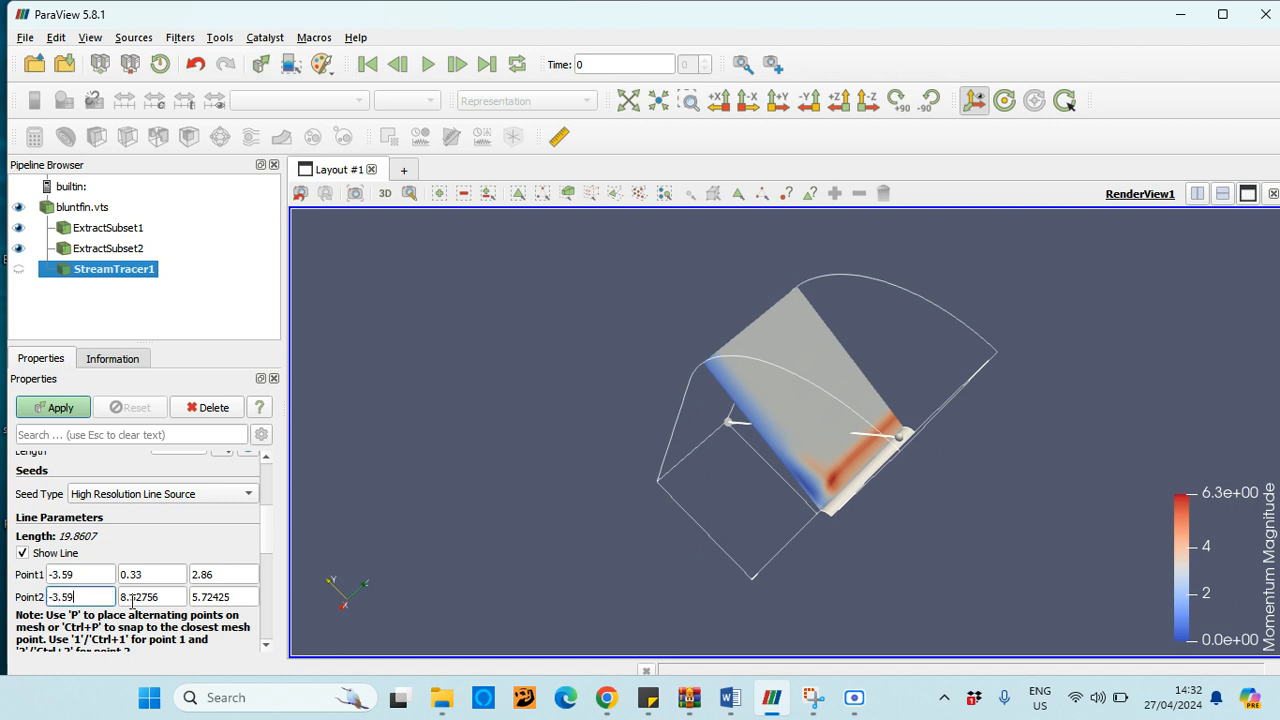
double_click(138, 596)
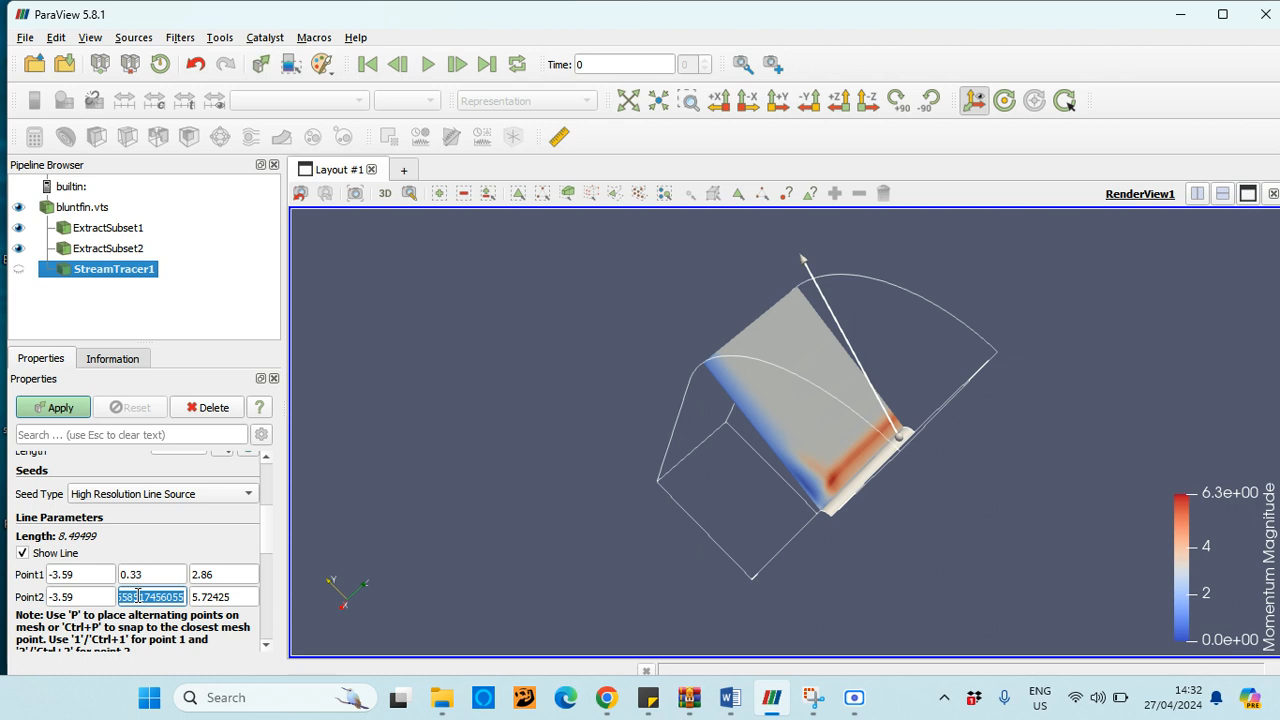
text(5.48)
key(Tab)
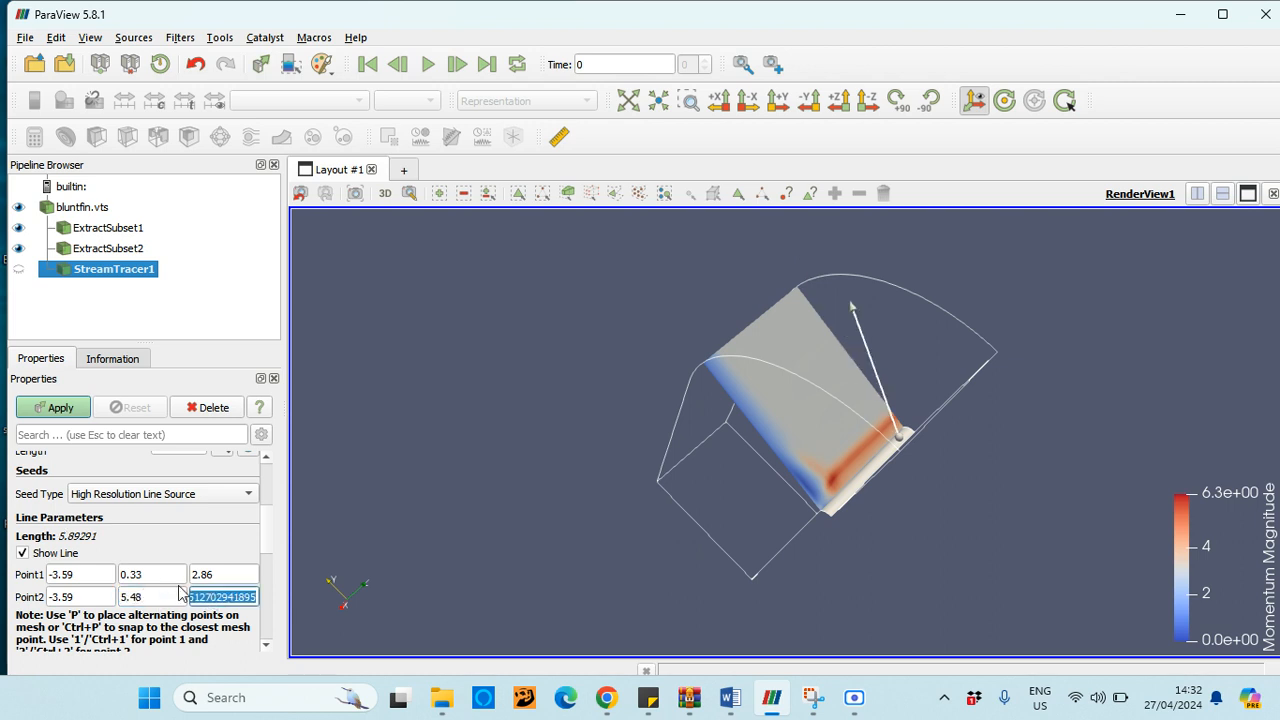
text(2.)
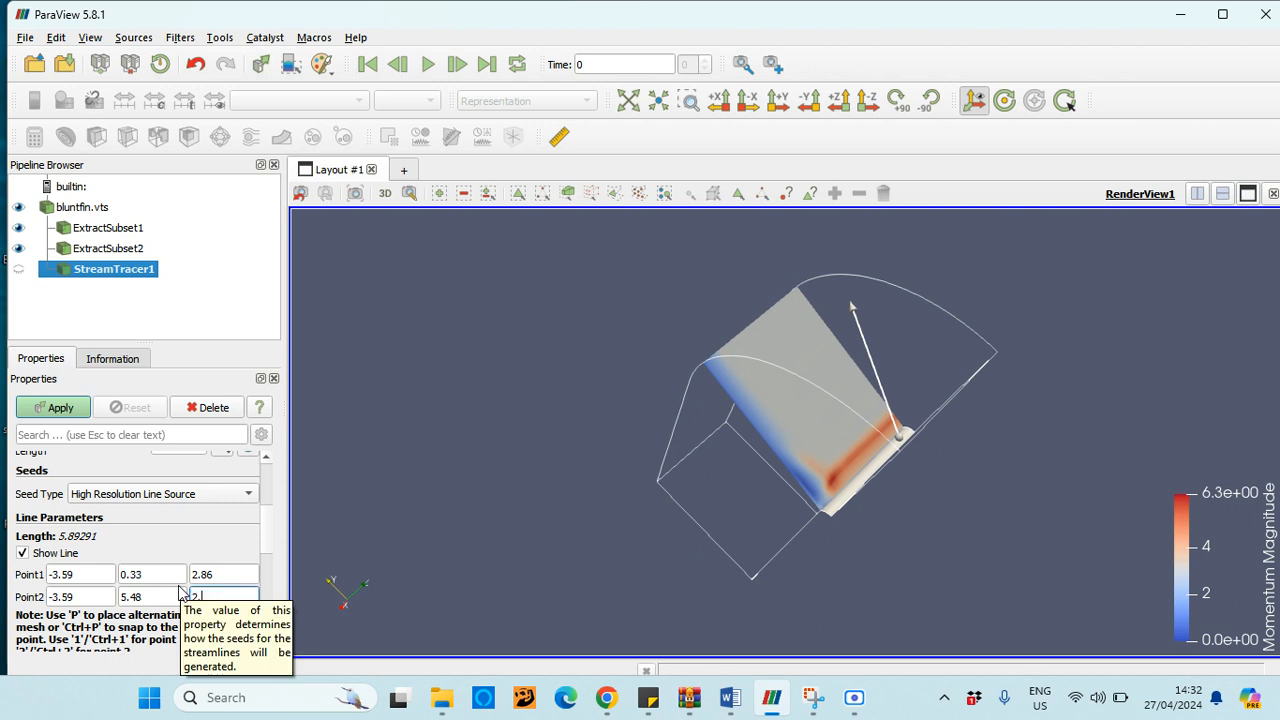
text(86)
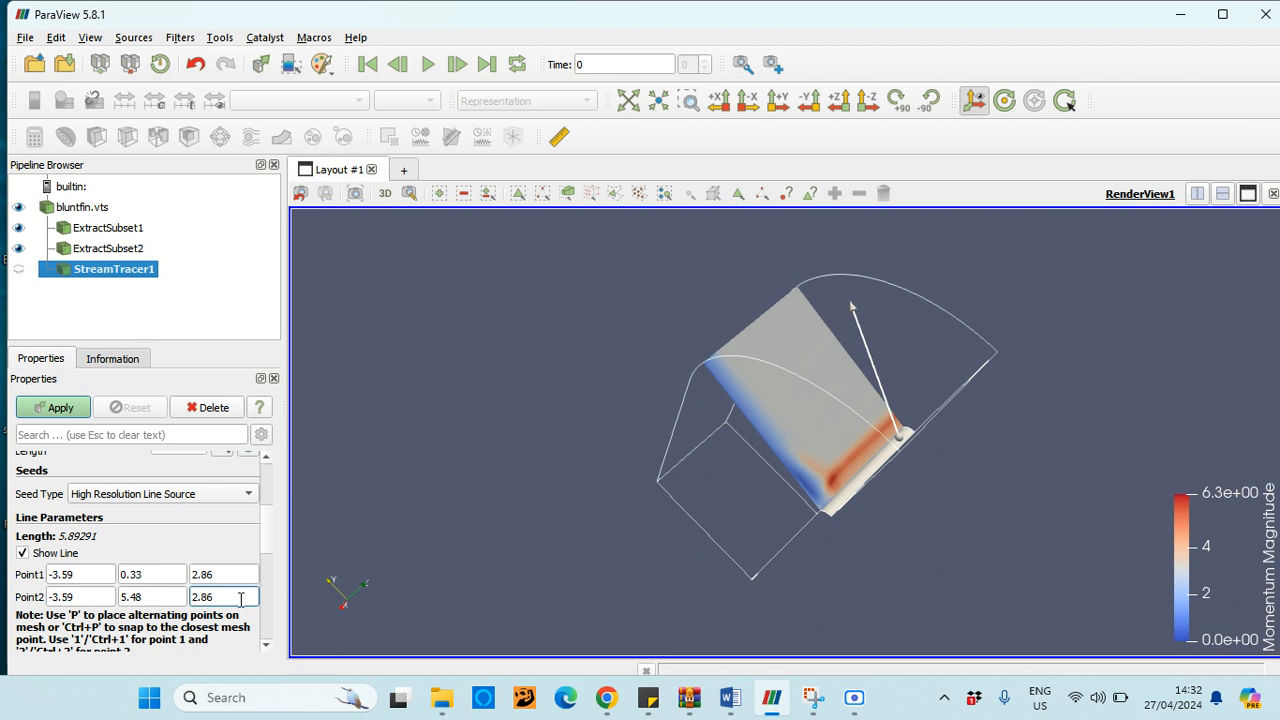
drag(783, 558, 742, 601)
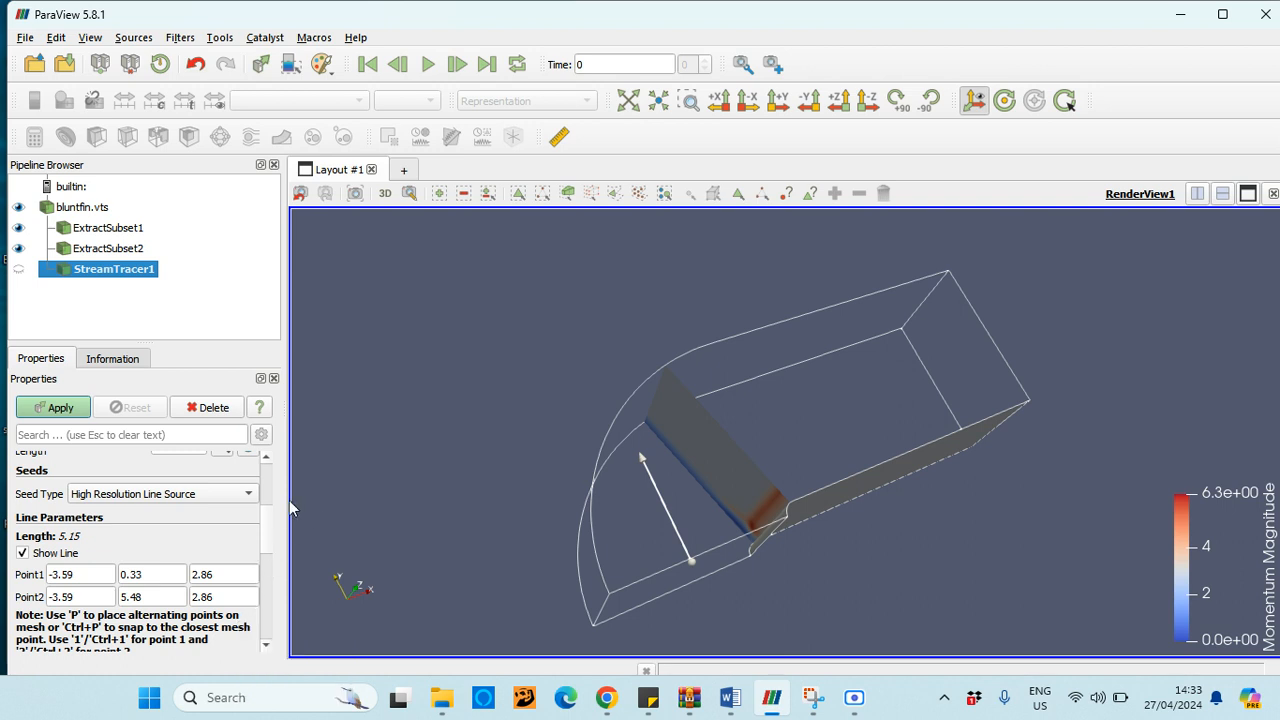
- Set the seed line's resolution to 10 and keep High Resolution Line Source as the seed type
scroll(170, 545, down, 4)
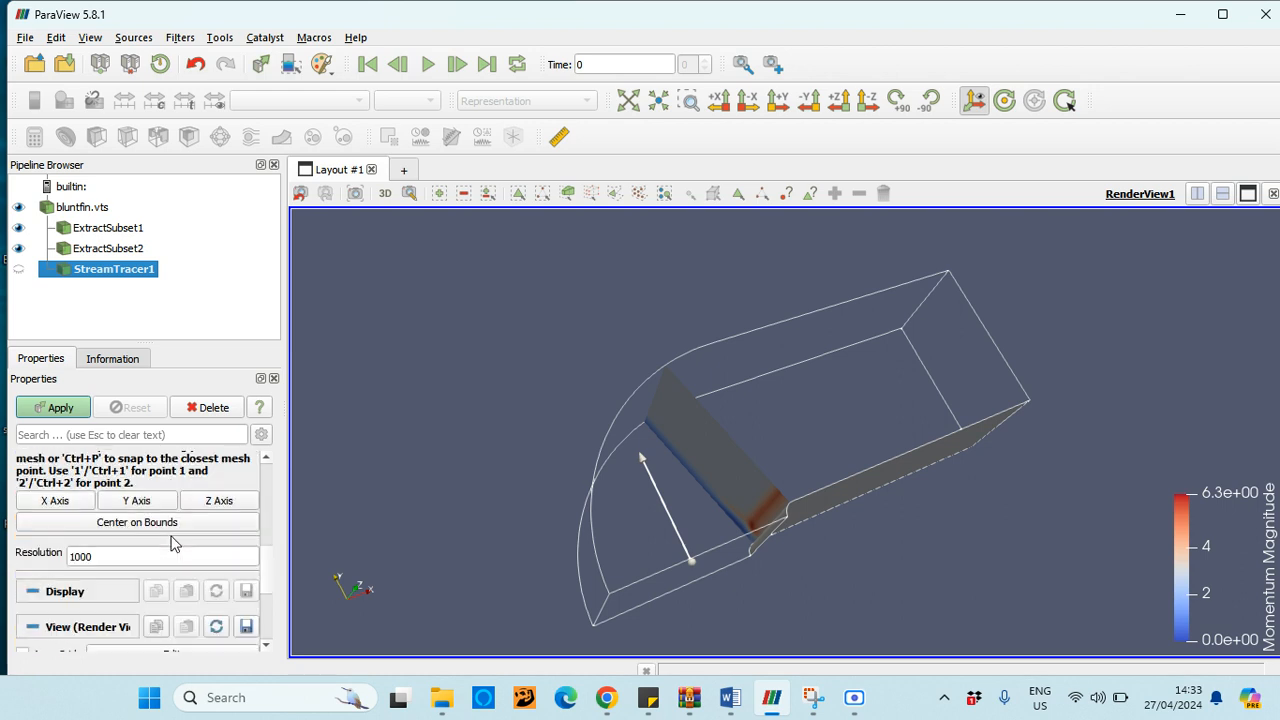
double_click(165, 553)
text(1)
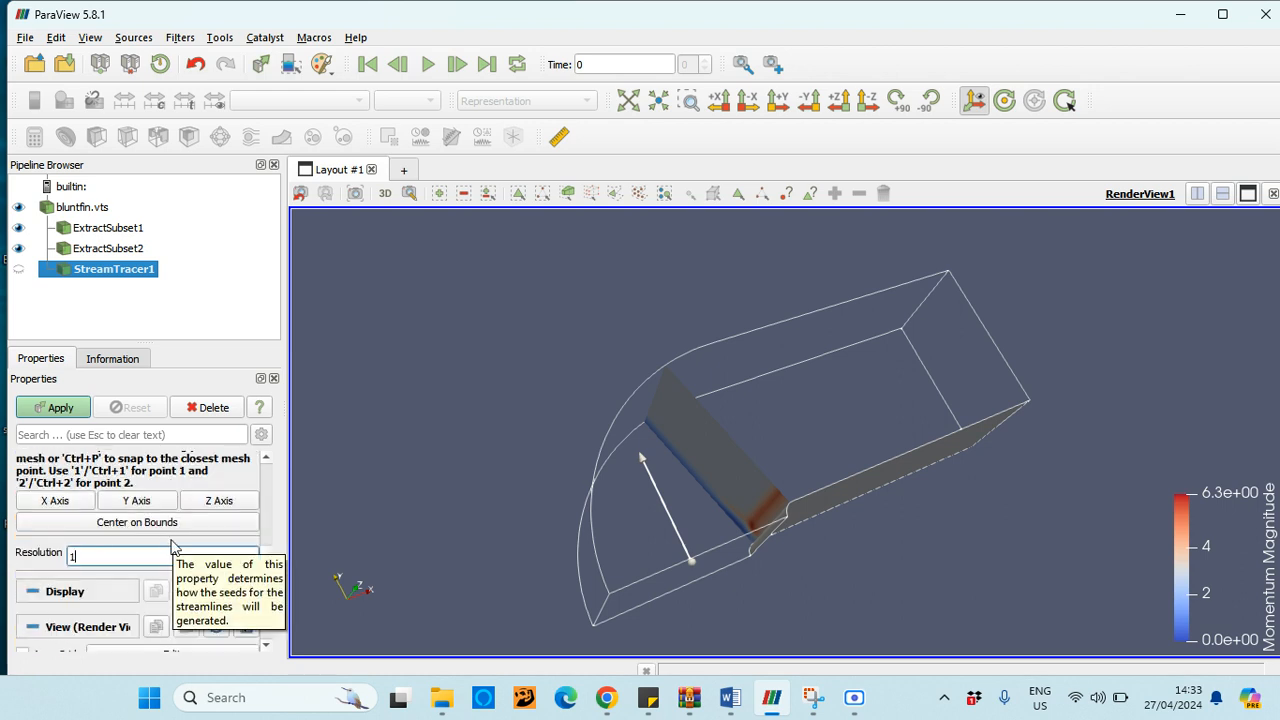
text(0)
scroll(160, 505, up, 2)
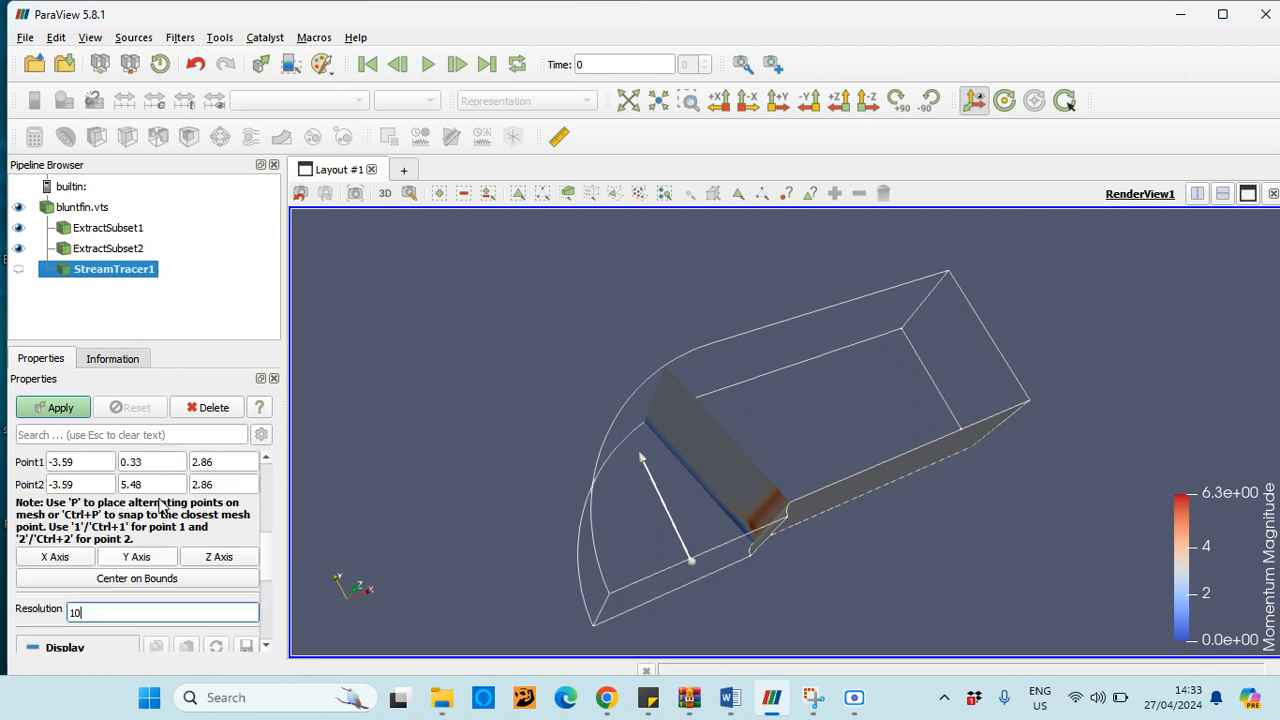
scroll(160, 505, up, 1)
click(169, 497)
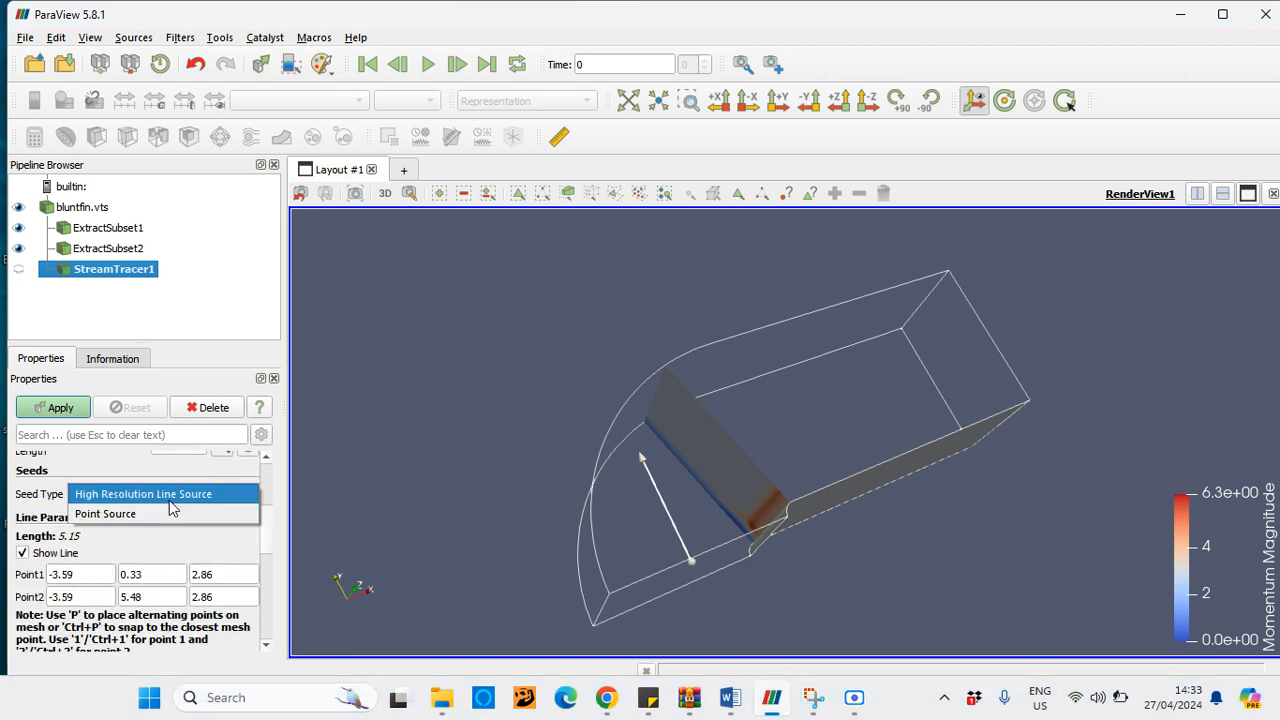
click(171, 530)
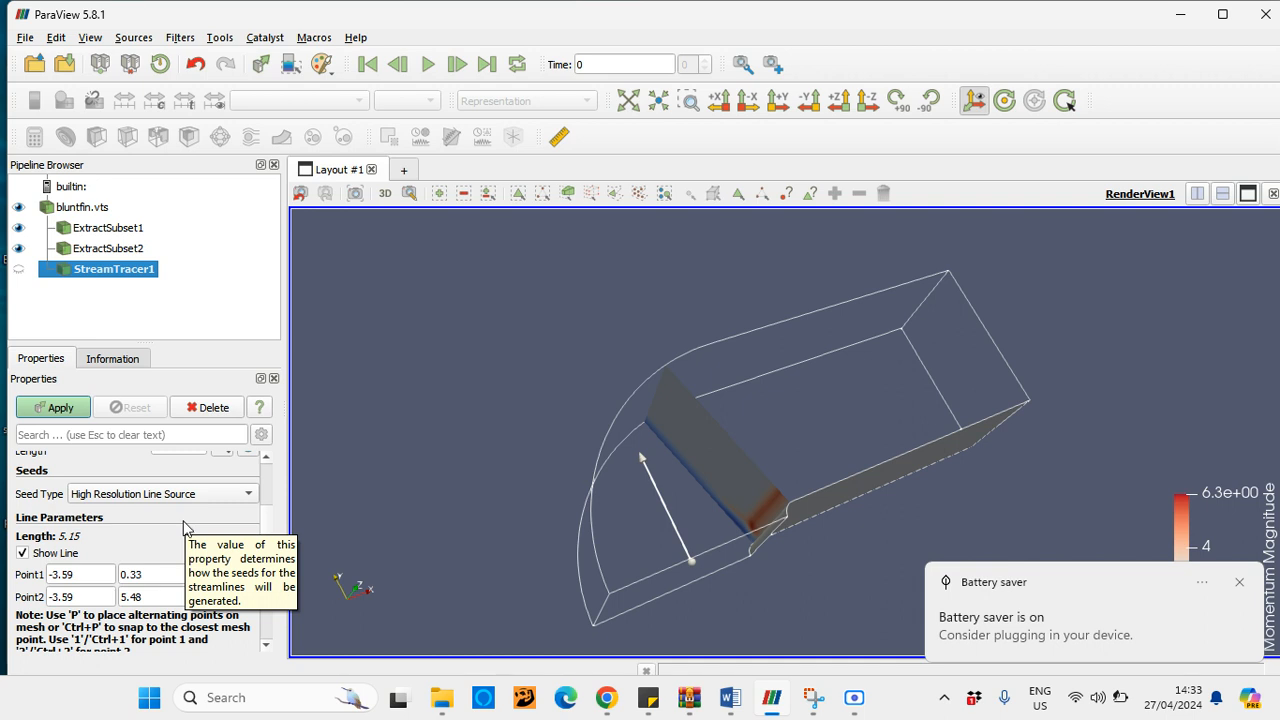
- Set the integration direction to FORWARD and apply the stream tracer to generate the streamlines
scroll(145, 531, up, 3)
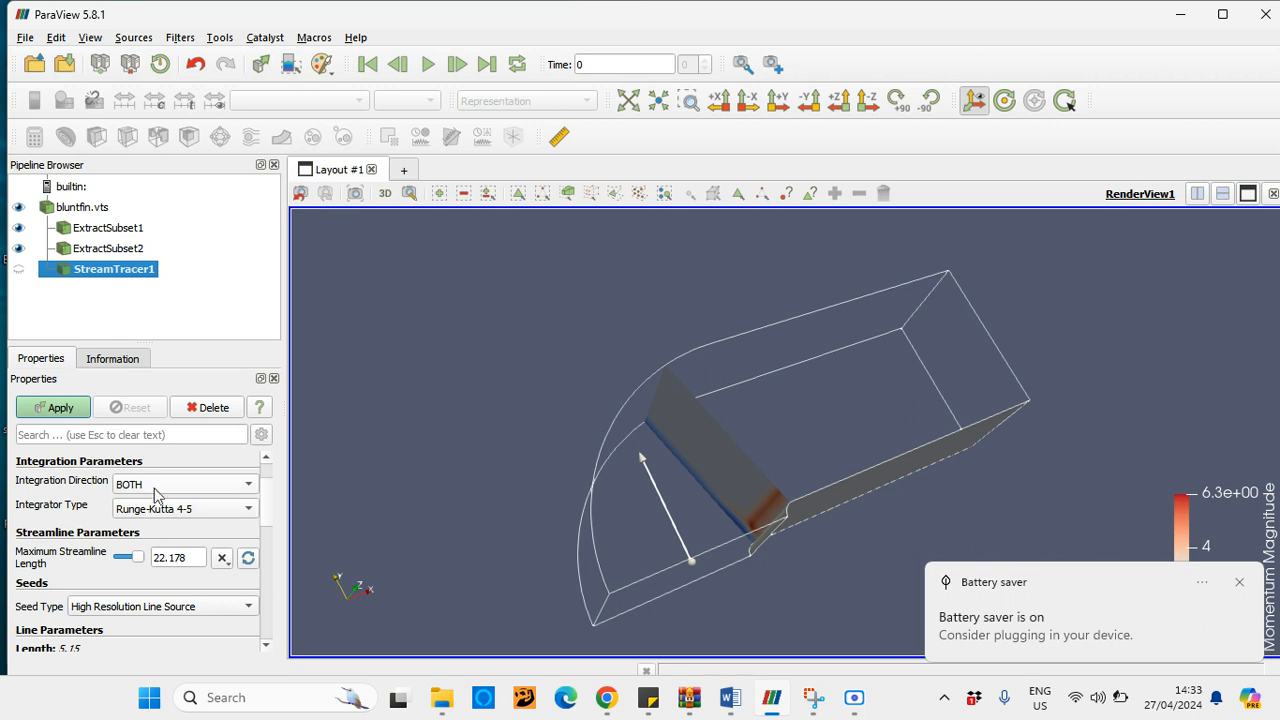
click(160, 486)
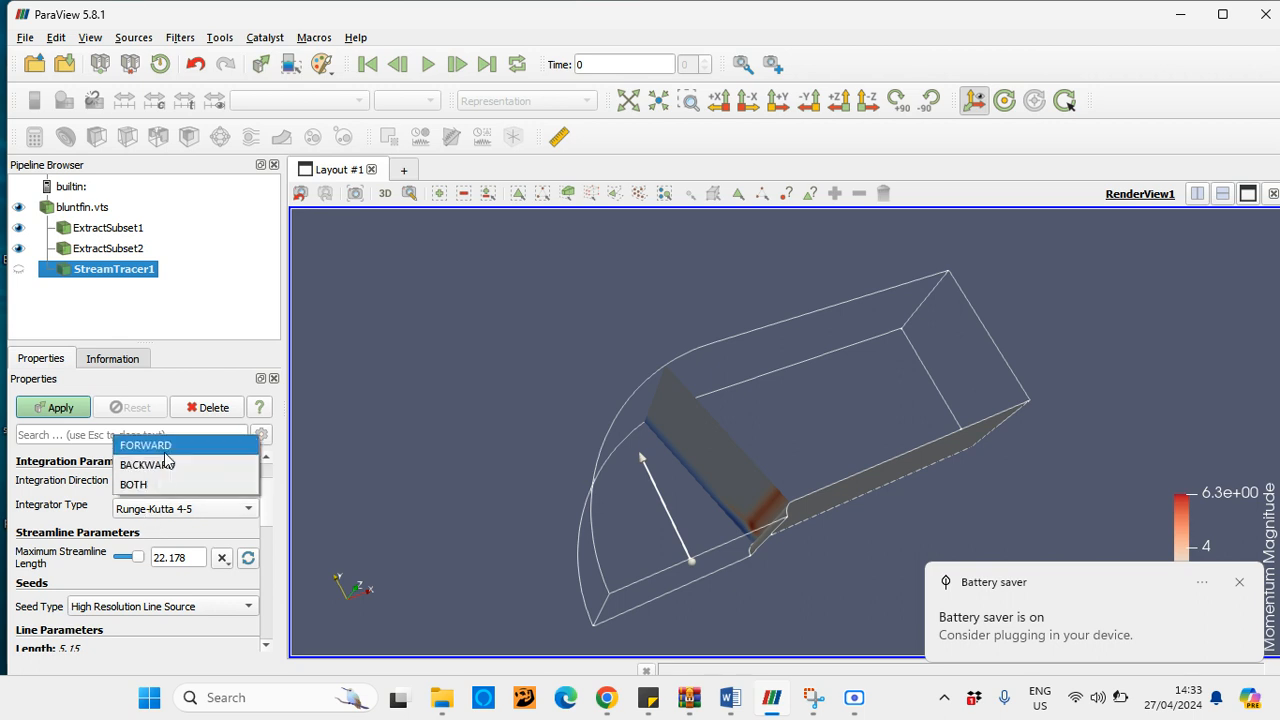
click(165, 453)
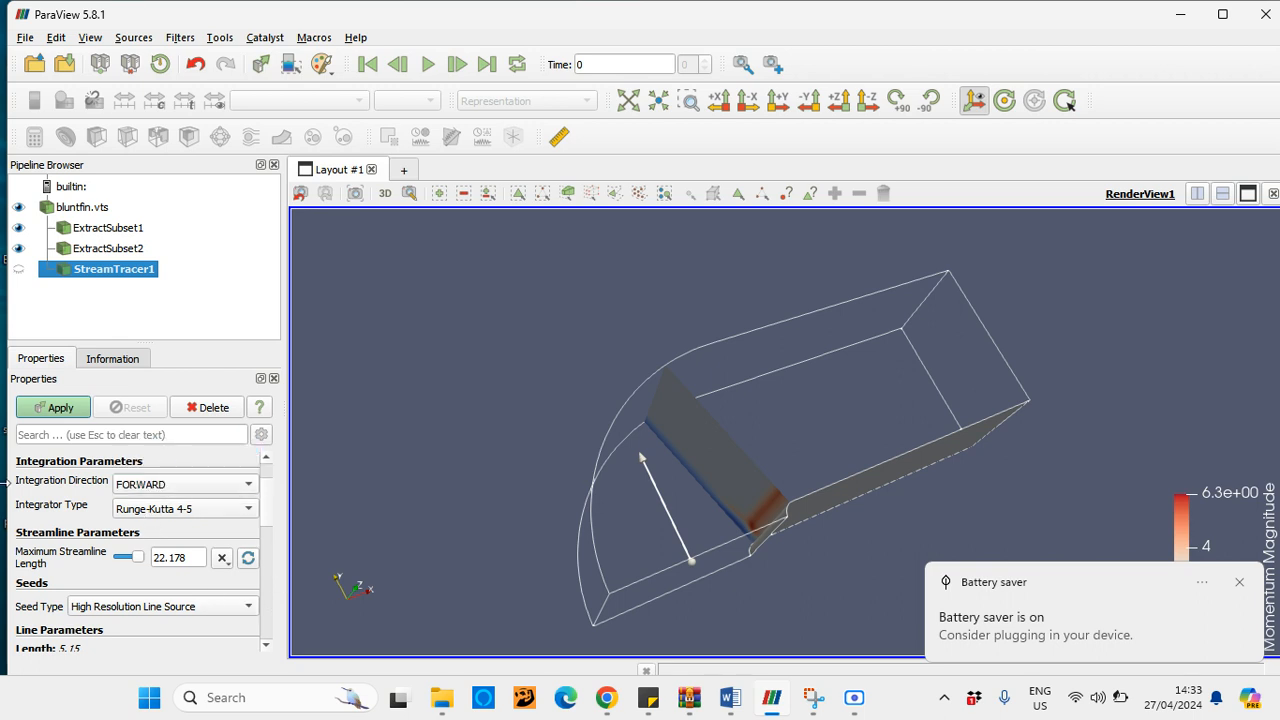
click(50, 407)
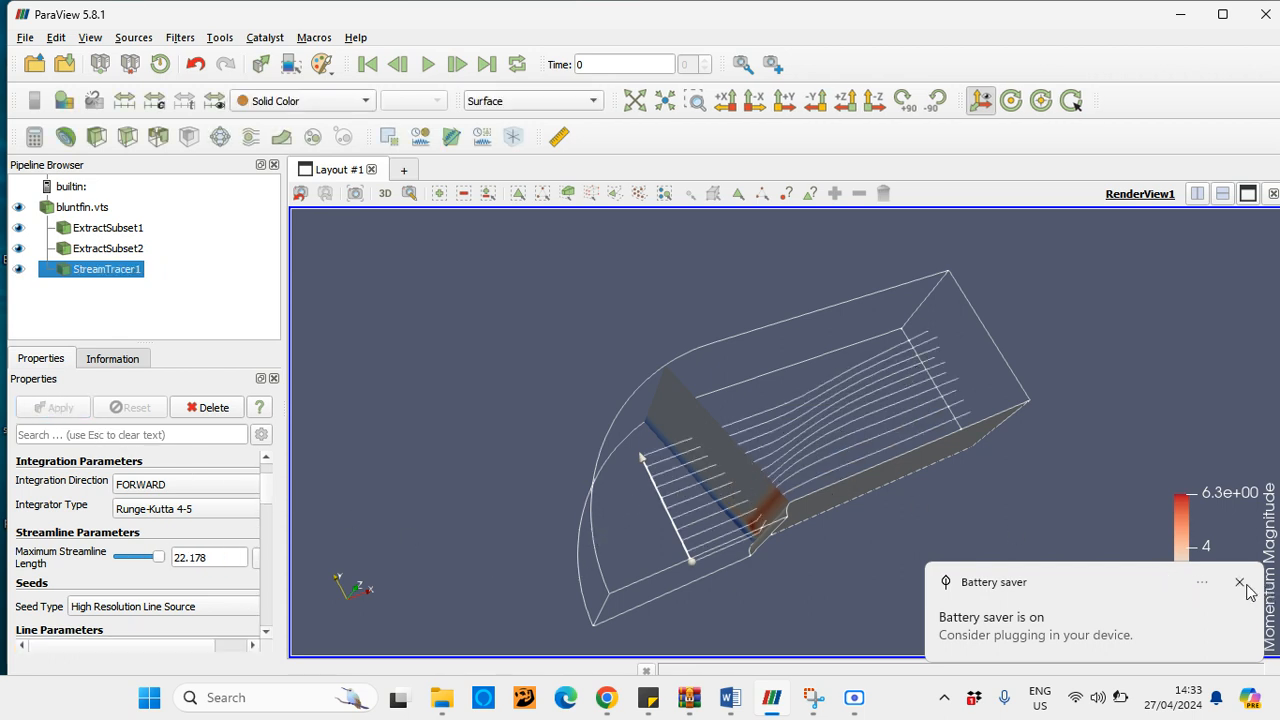
- Examine the streamlines from several angles and review the stream tracer's integration direction options
drag(1106, 610, 606, 654)
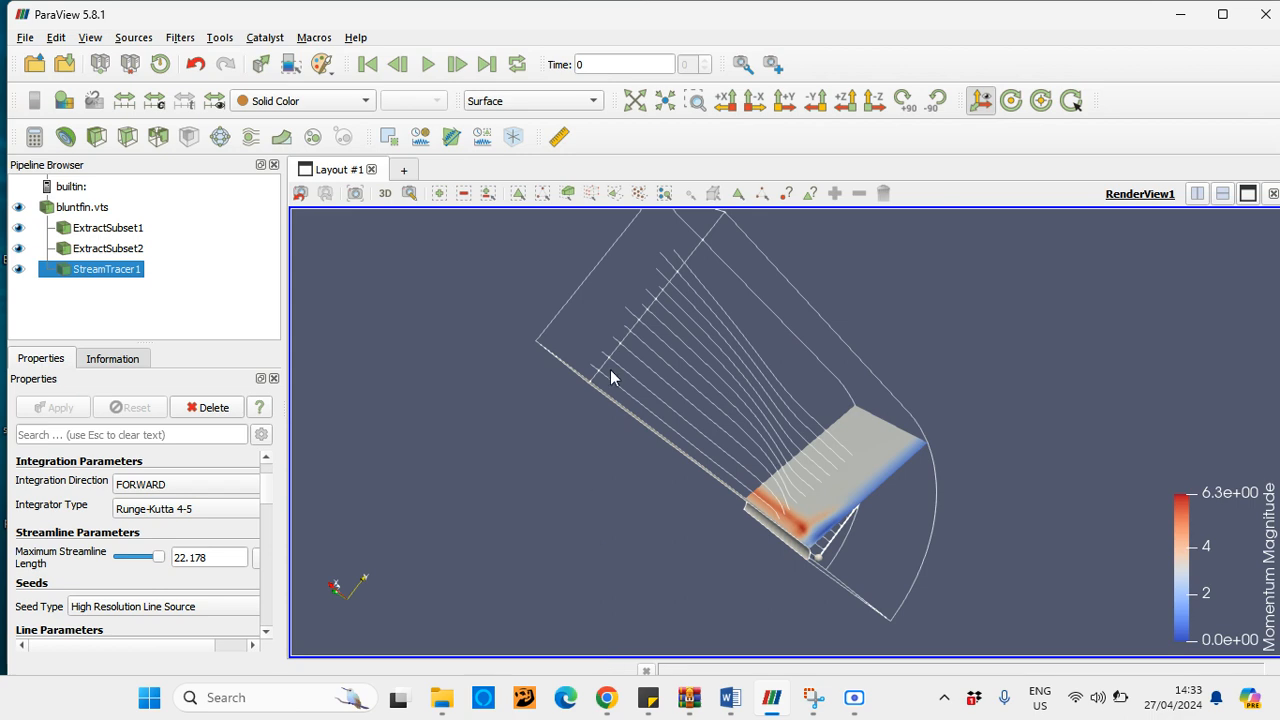
drag(467, 399, 391, 377)
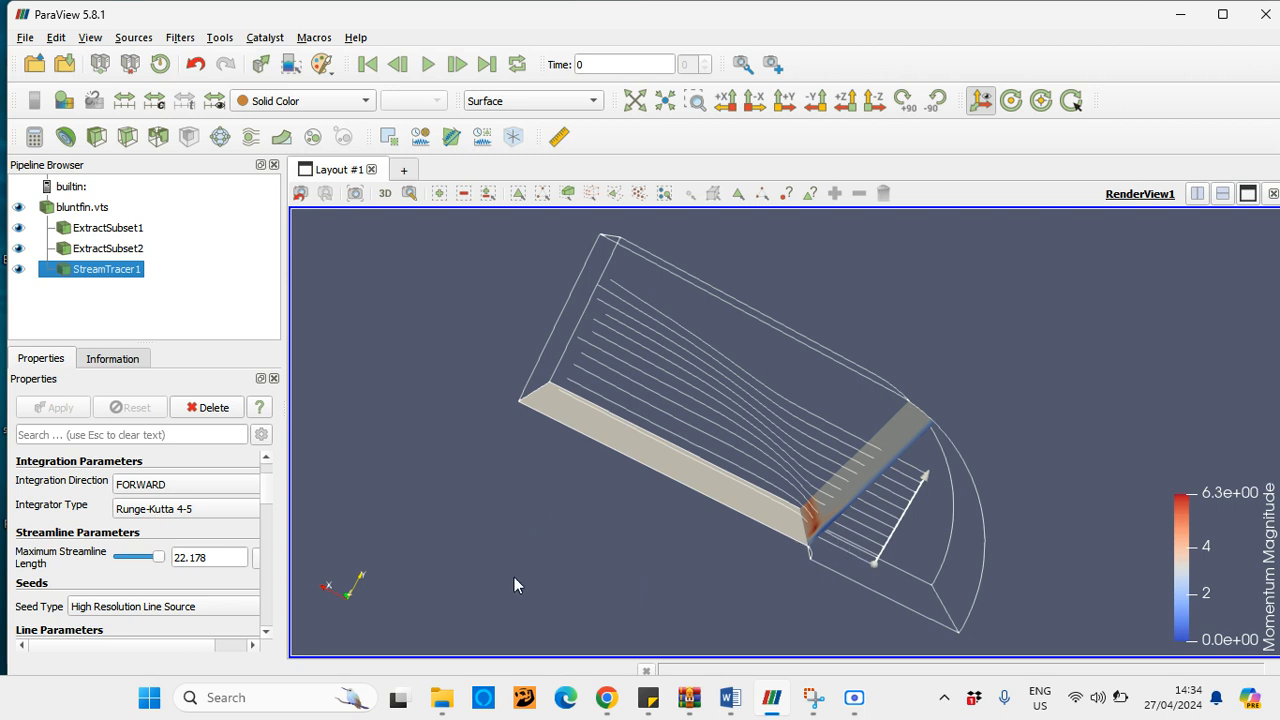
scroll(150, 492, up, 1)
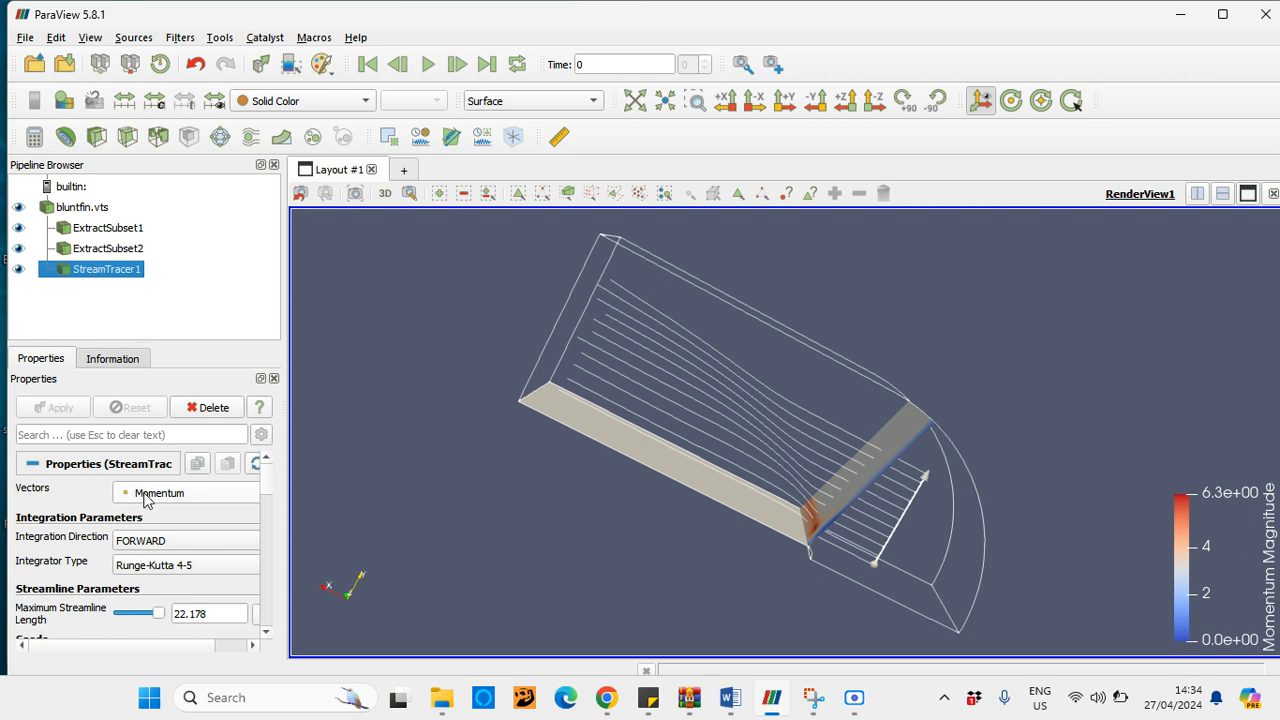
scroll(147, 515, down, 3)
scroll(148, 518, up, 3)
click(168, 540)
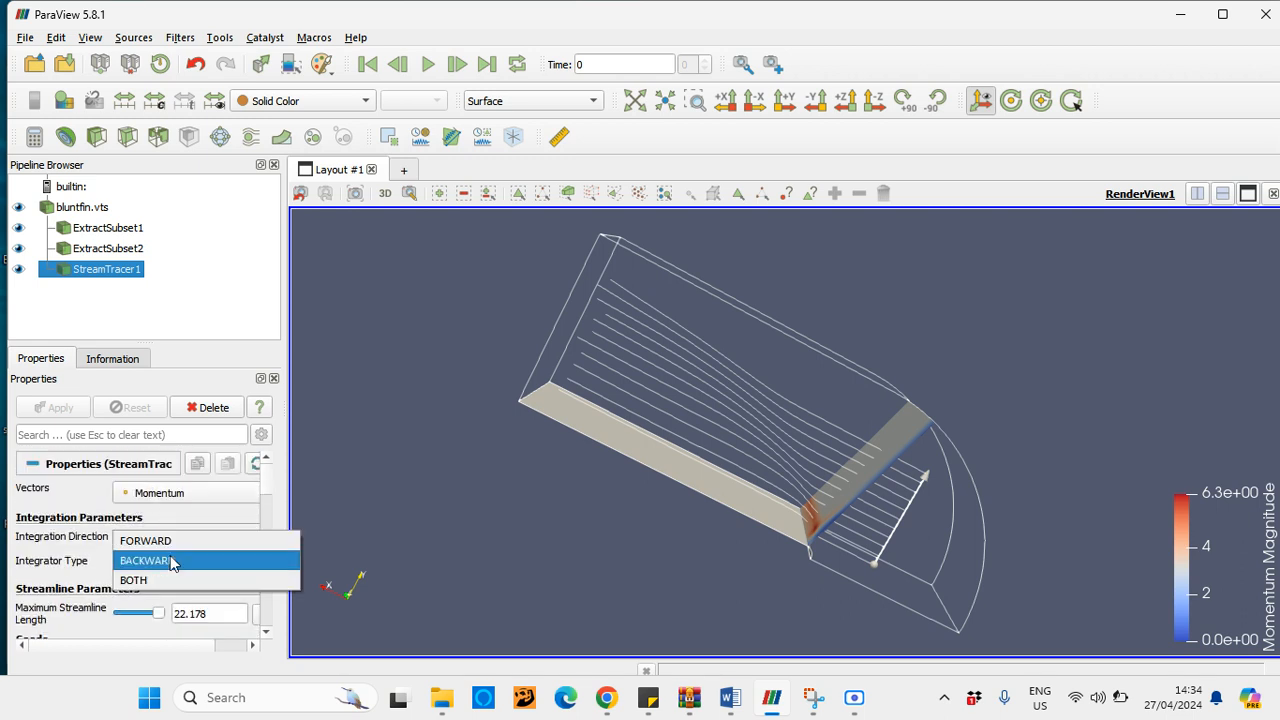
click(78, 500)
- Change the stream tracer's seed type to Point Source and set the seed sphere's radius to 0.3
scroll(155, 572, down, 3)
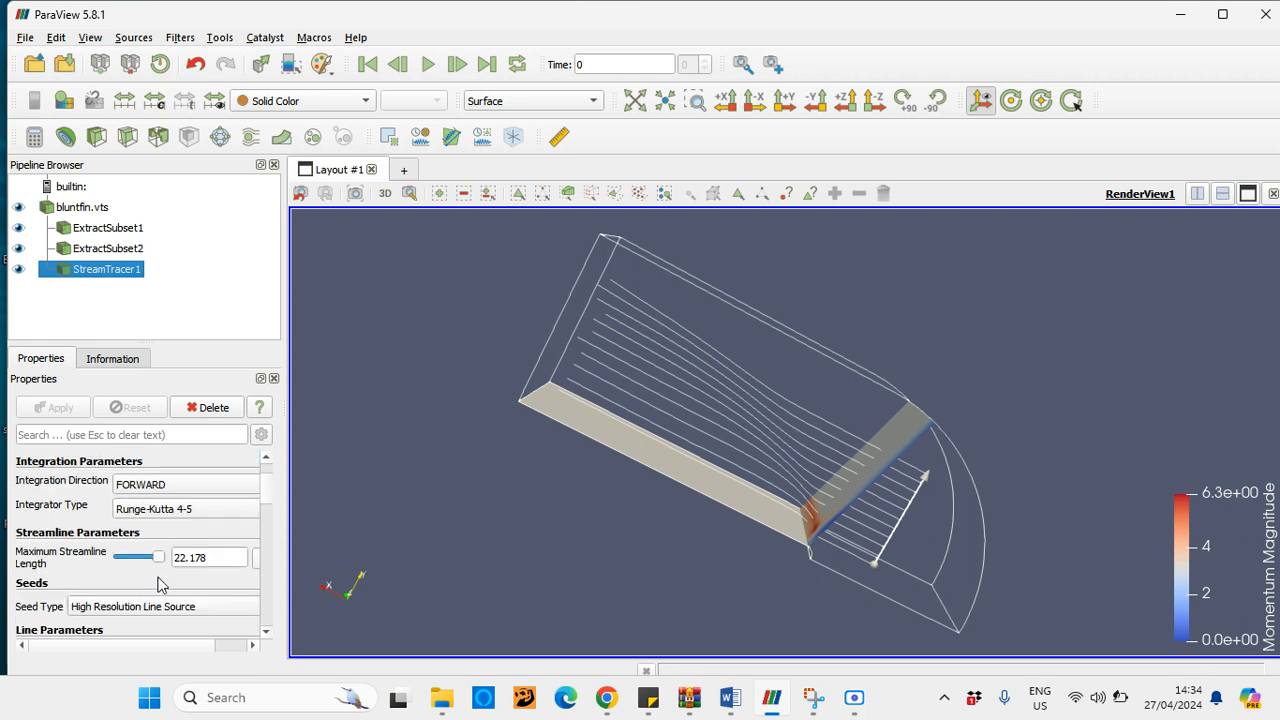
click(168, 497)
click(150, 514)
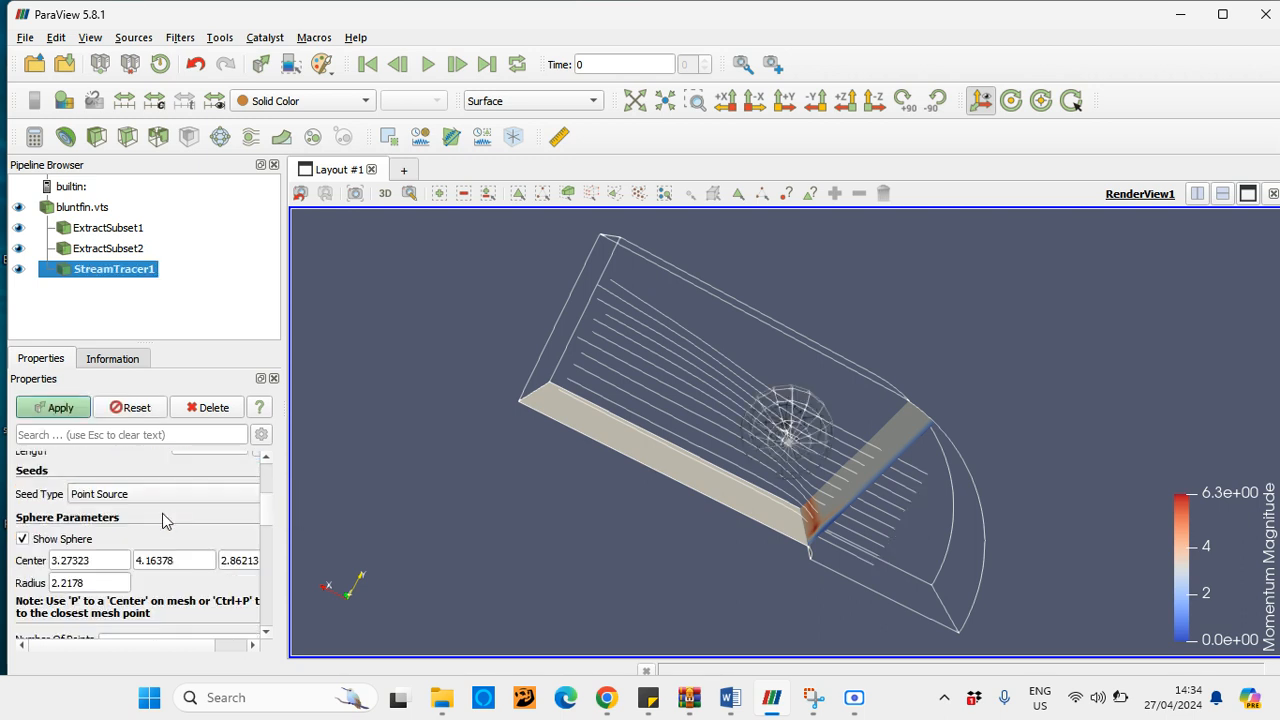
scroll(127, 545, down, 1)
double_click(97, 526)
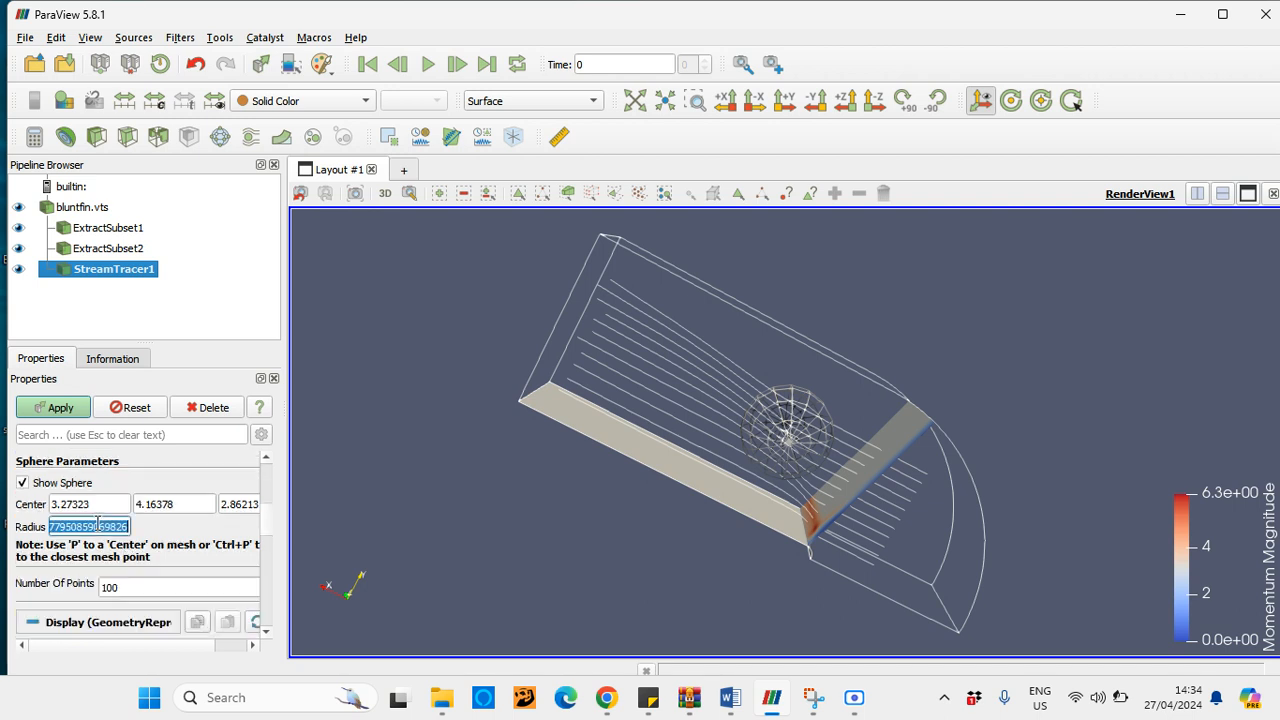
text(0.3)
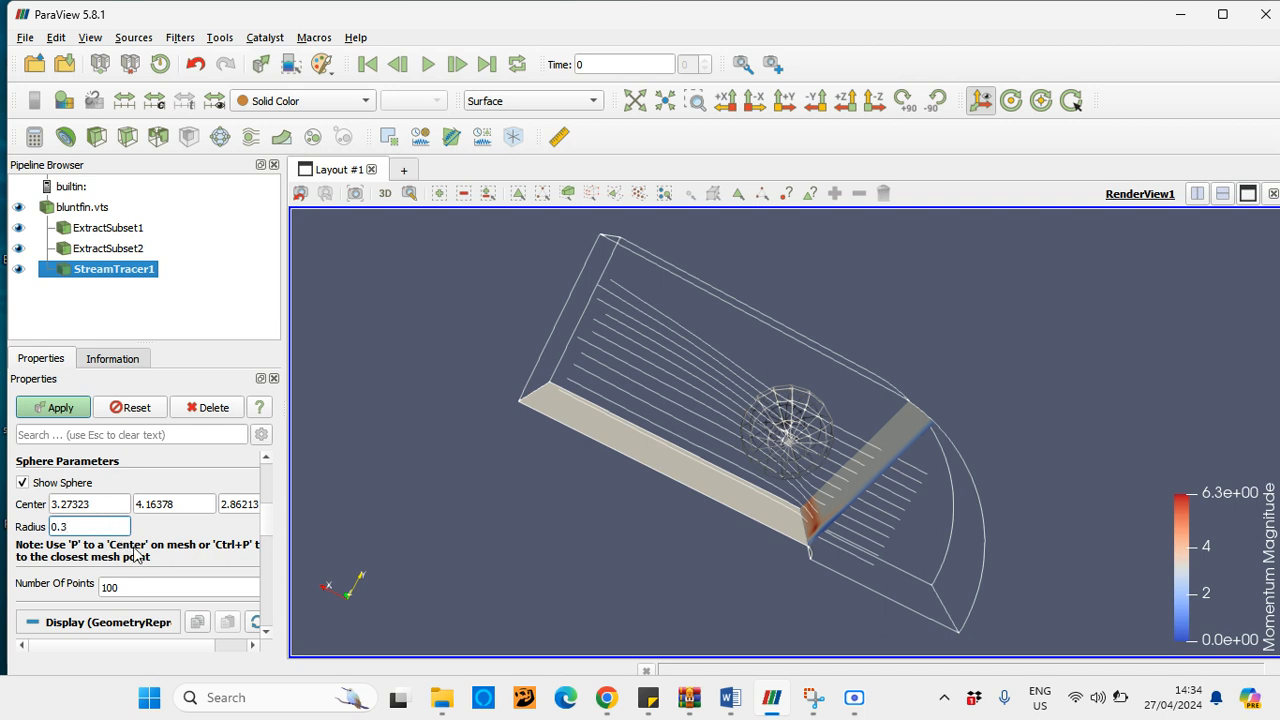
key(Return)
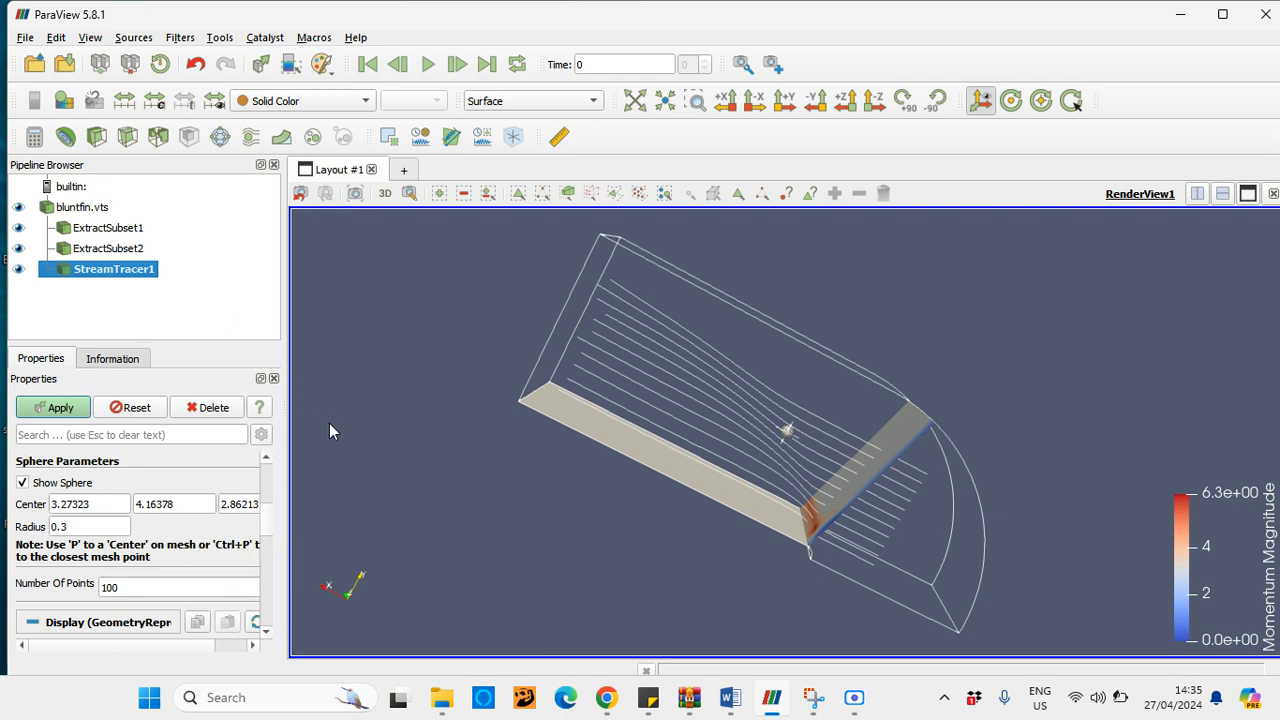
- Set the number of seed points in the point source to 10
double_click(144, 591)
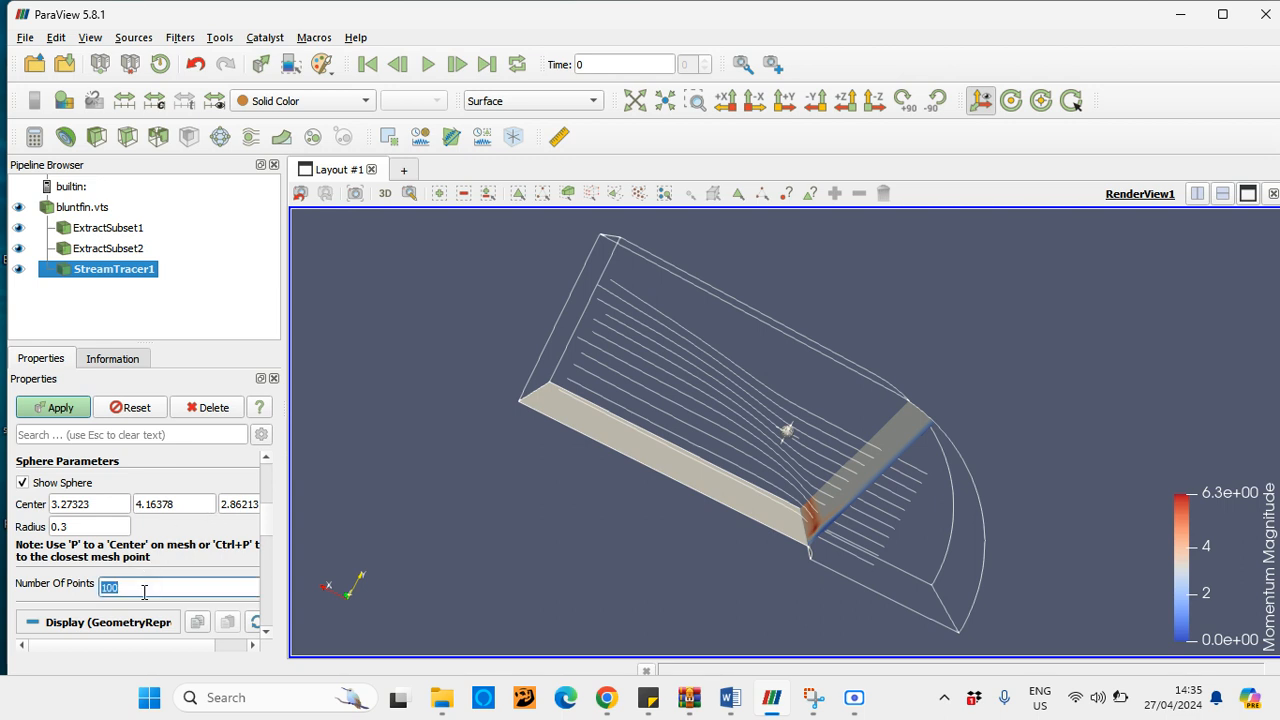
text(11)
key(BackSpace)
text(0)
- Set the center of the point source's seed sphere to -0.54, 0.28, 0.55
double_click(92, 505)
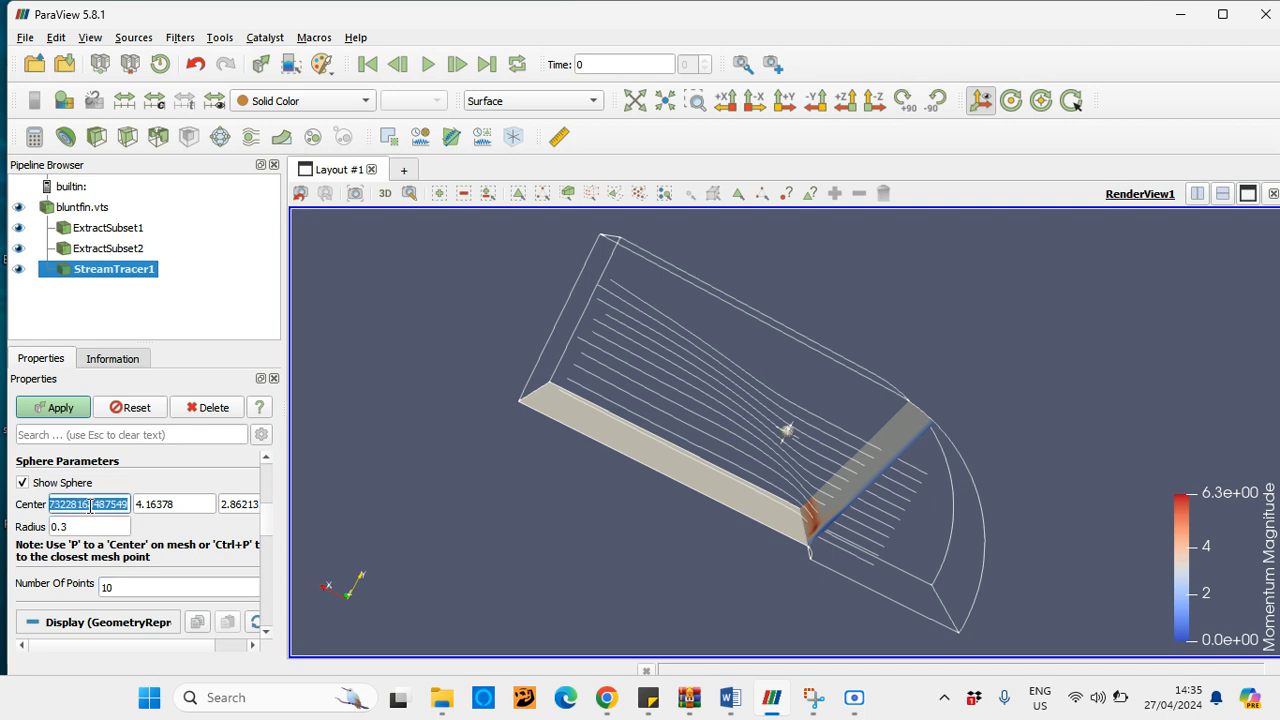
text(-0.54)
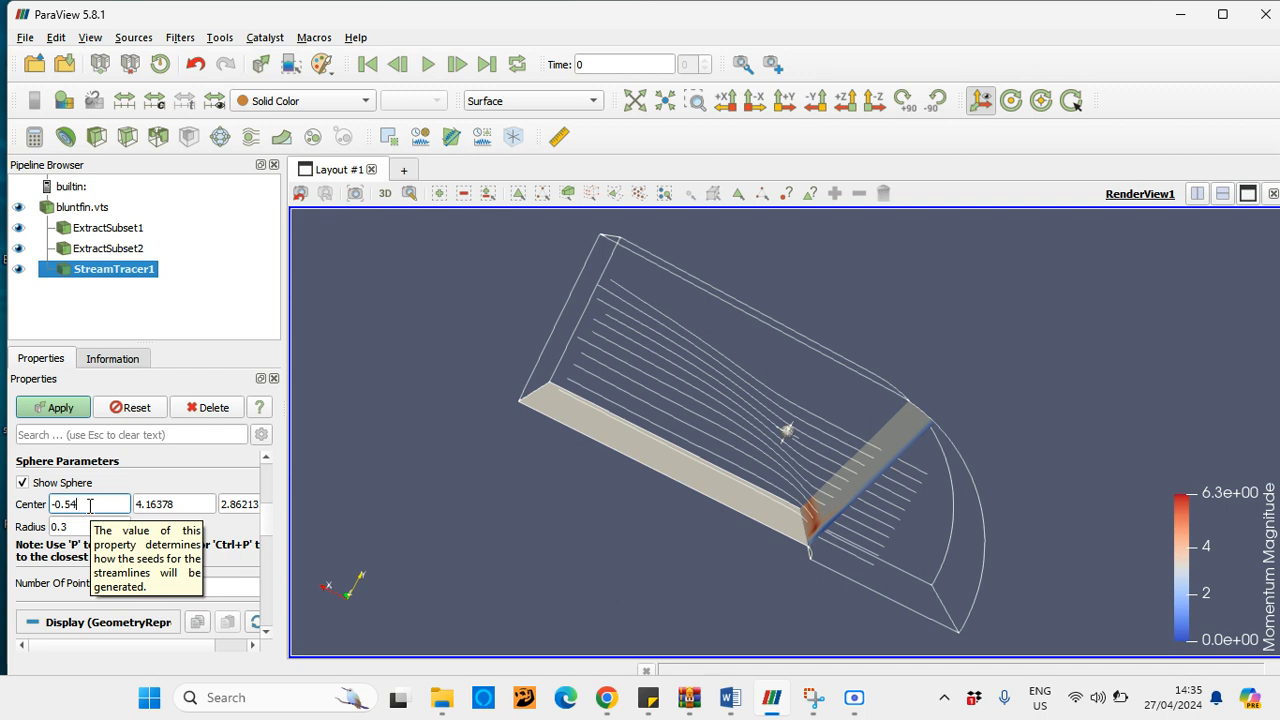
drag(152, 502, 141, 500)
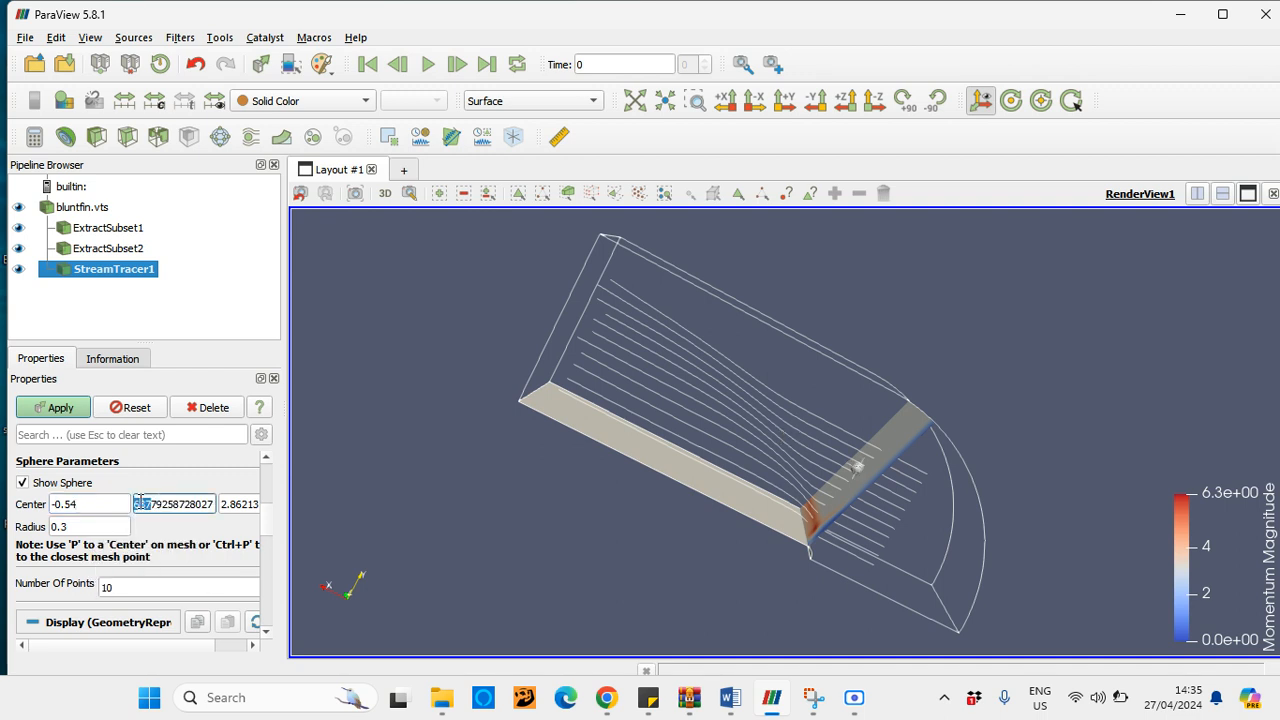
key(Delete)
key(Delete)
key(Delete)
key(Delete)
key(Delete)
key(Delete)
key(Delete)
key(Delete)
key(Delete)
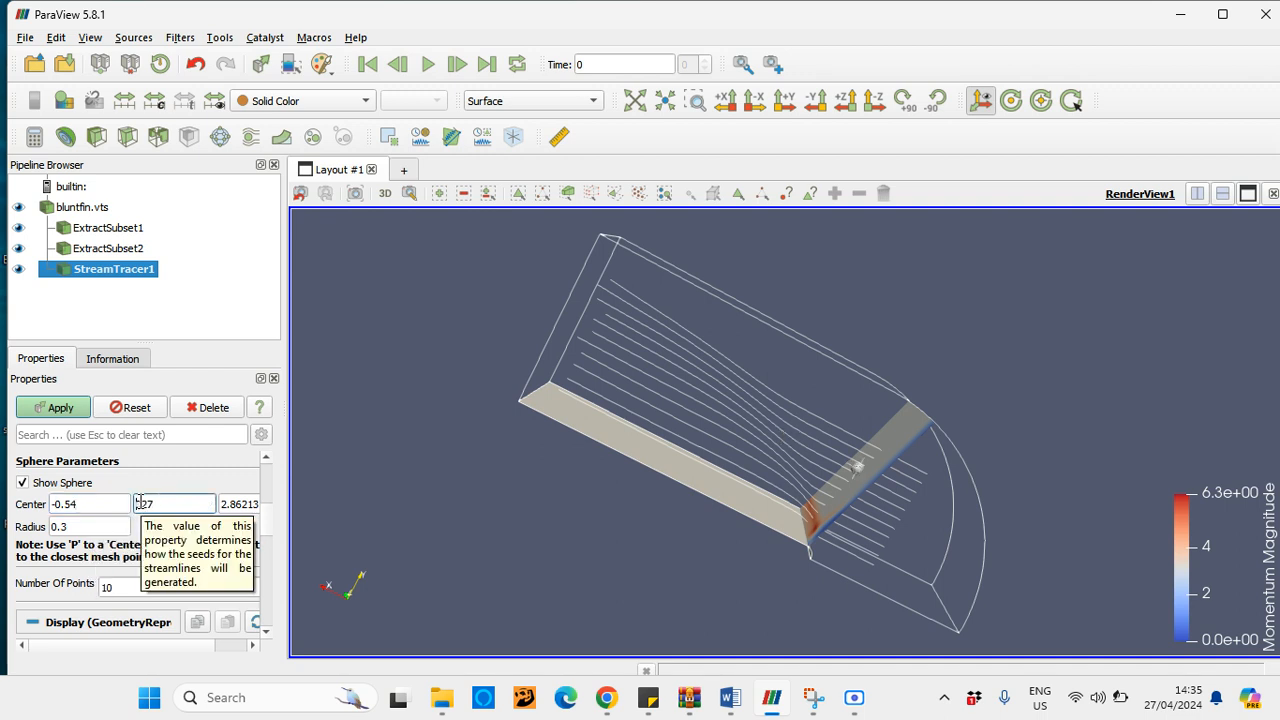
key(Delete)
key(Delete)
key(Delete)
text(0.28)
key(Tab)
text(0)
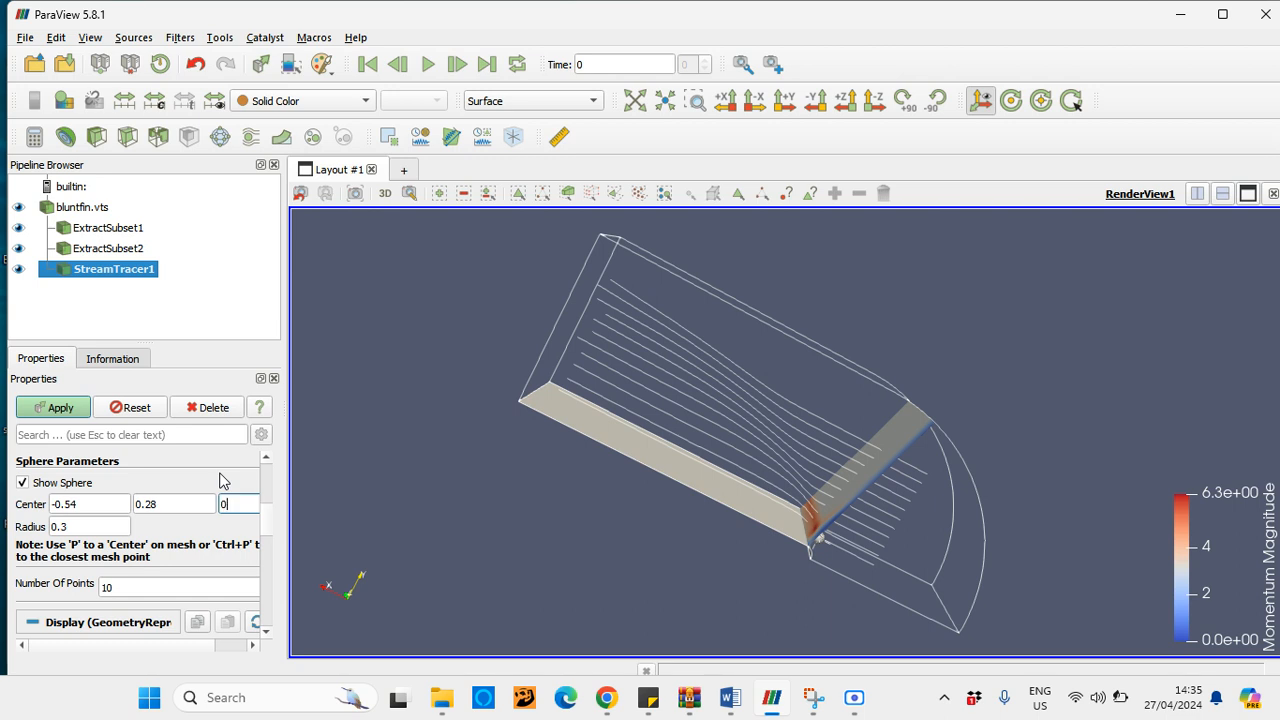
text(.55)
- Apply the stream tracer with the repositioned point source and inspect the regenerated streamlines around the fin
drag(573, 587, 496, 567)
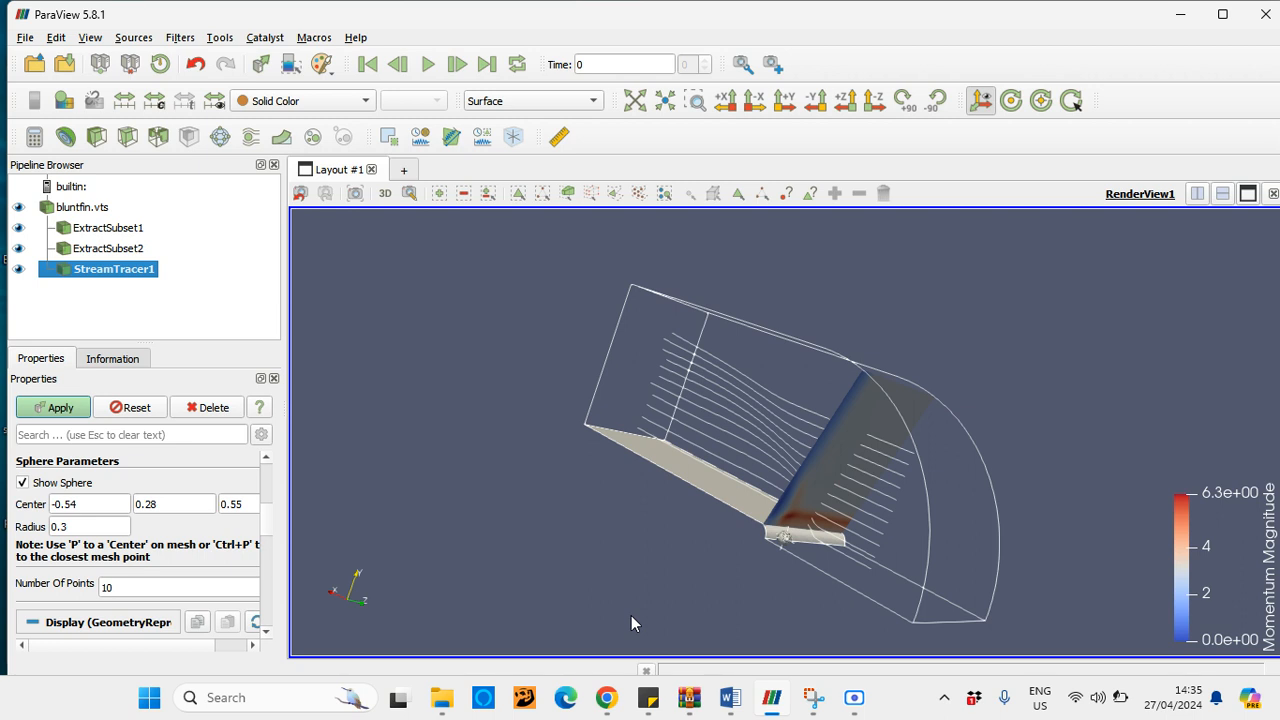
click(62, 408)
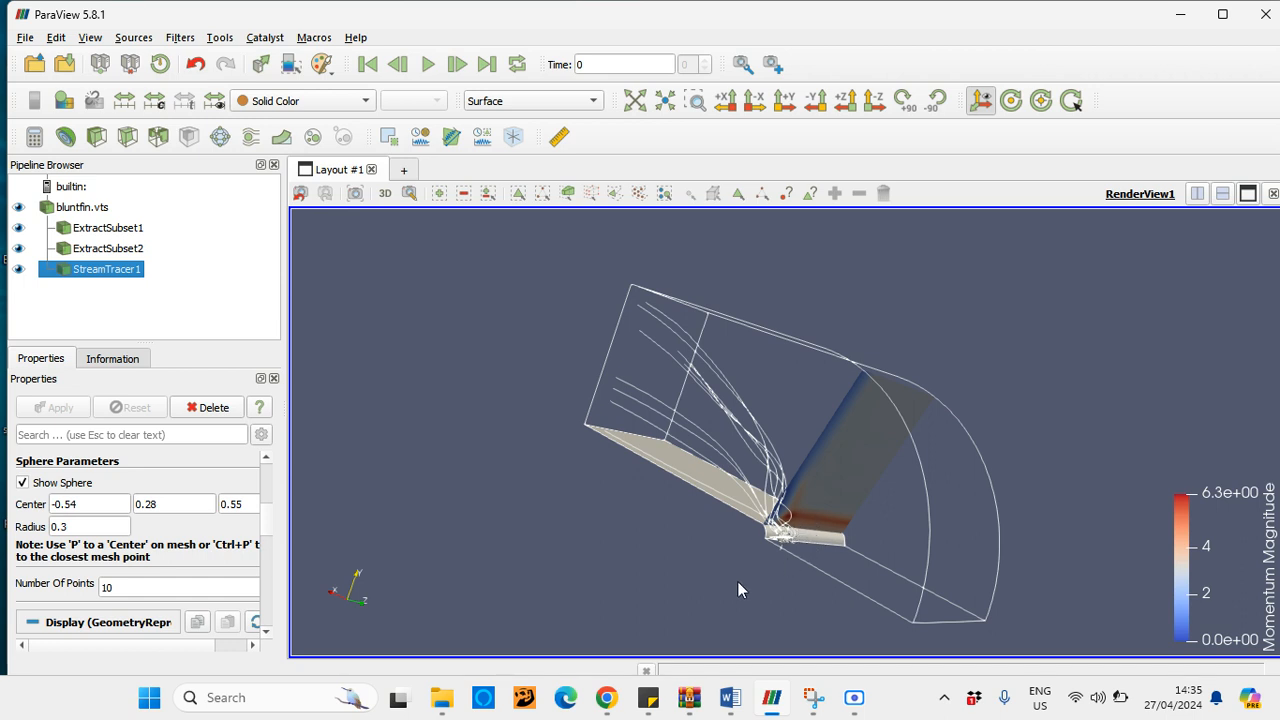
mouse_move(695, 581)
mouse_down()
mouse_move(805, 580)
mouse_move(603, 583)
mouse_move(855, 587)
mouse_move(924, 616)
mouse_move(803, 633)
mouse_move(749, 578)
mouse_move(700, 596)
mouse_up()
scroll(700, 596, up, 5)
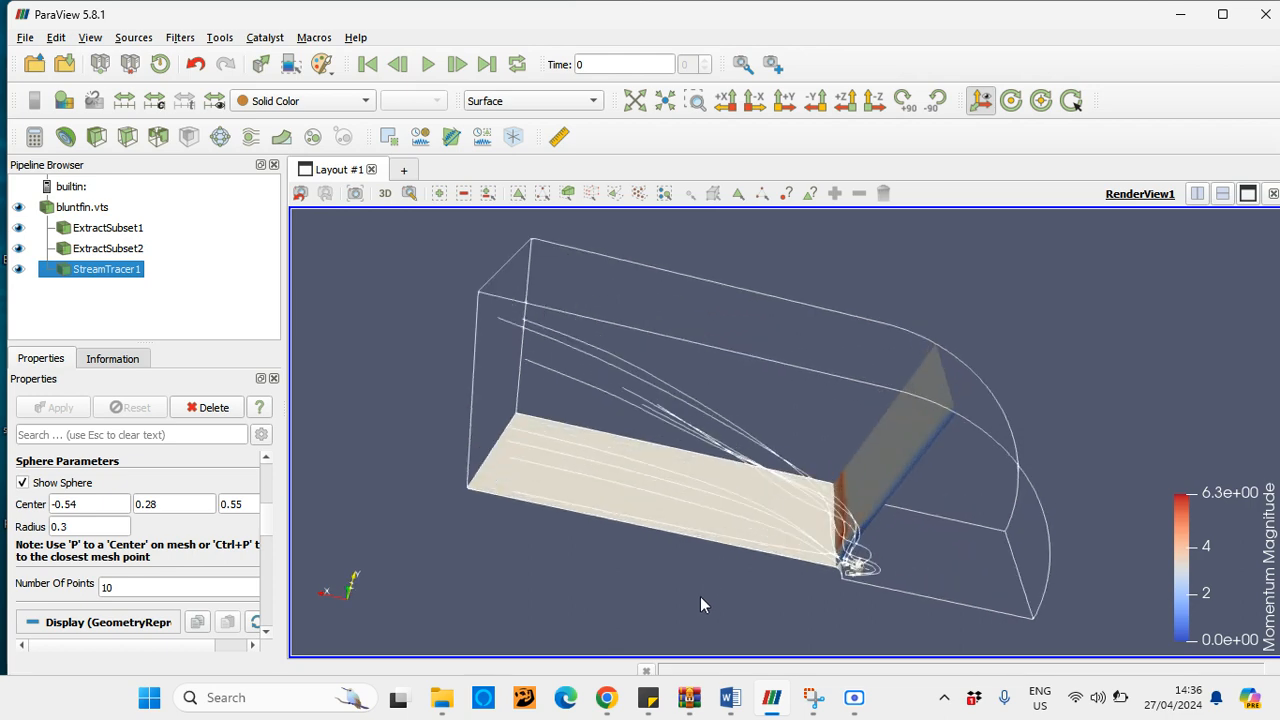
scroll(700, 596, down, 2)
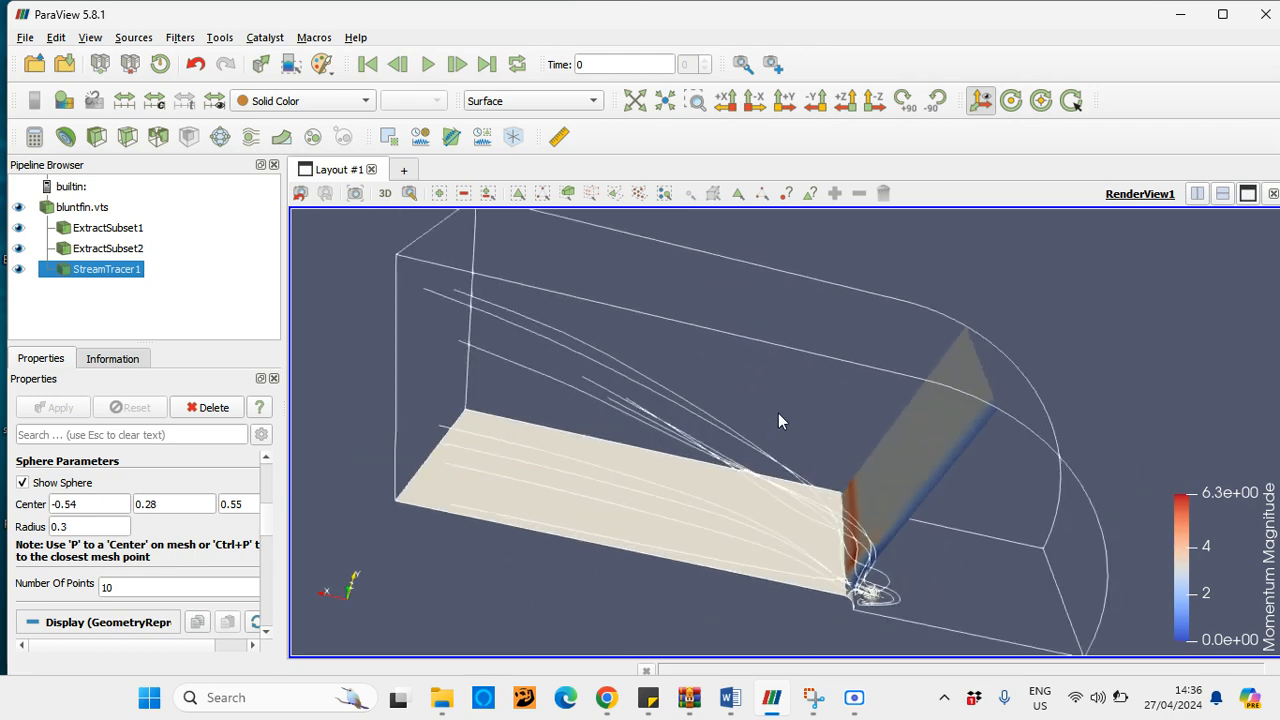
drag(778, 414, 774, 463)
scroll(574, 585, down, 3)
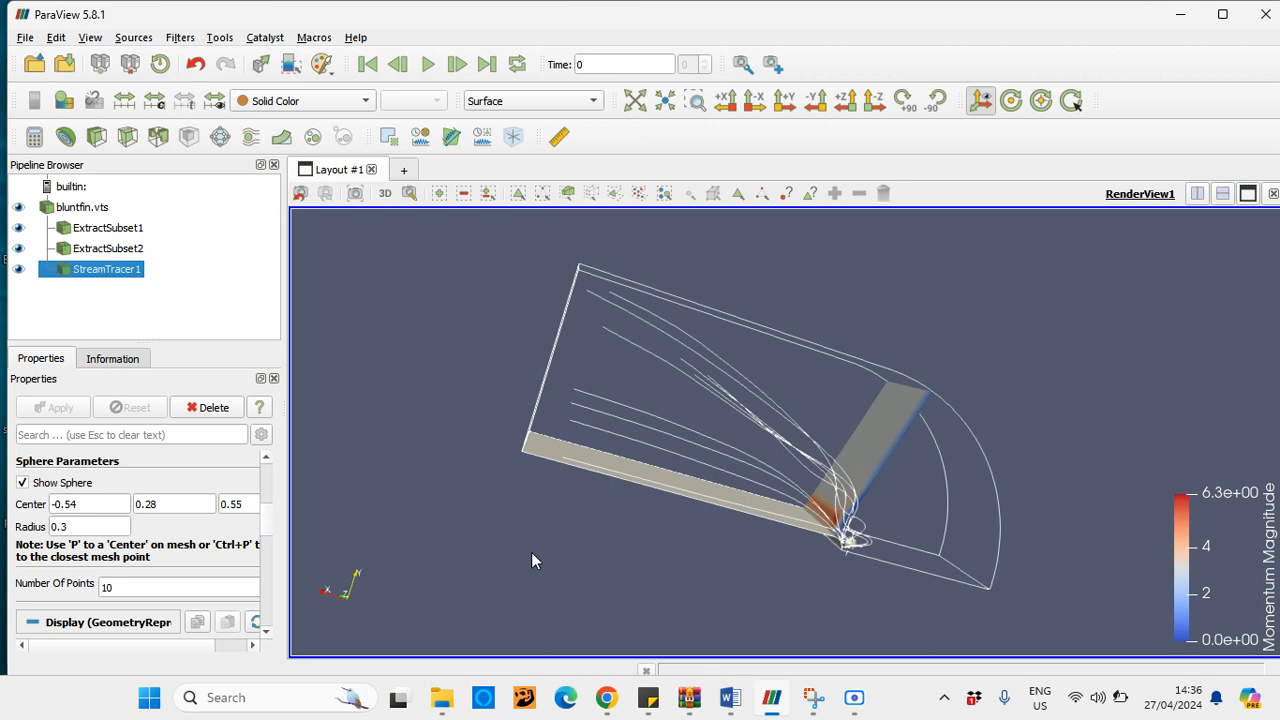
- Find the Tube filter by searching the filters and add it to the StreamTracer1 streamlines
click(177, 38)
mouse_move(277, 132)
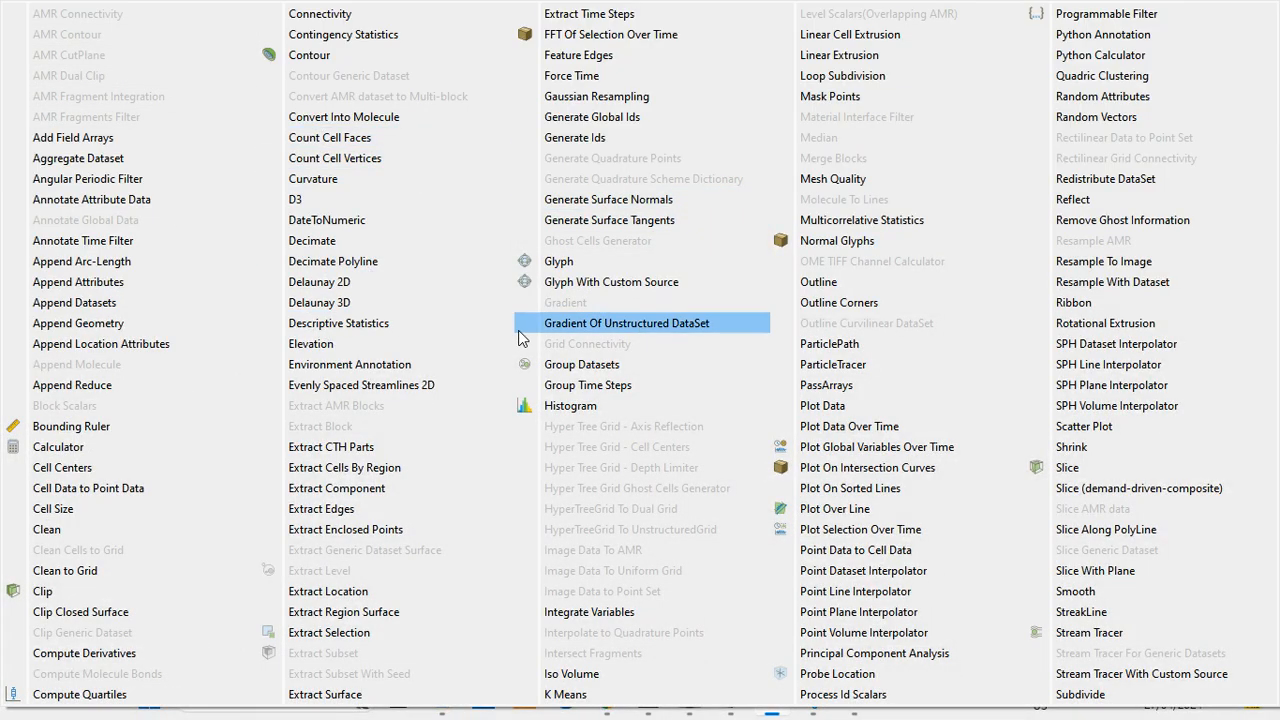
key(Escape)
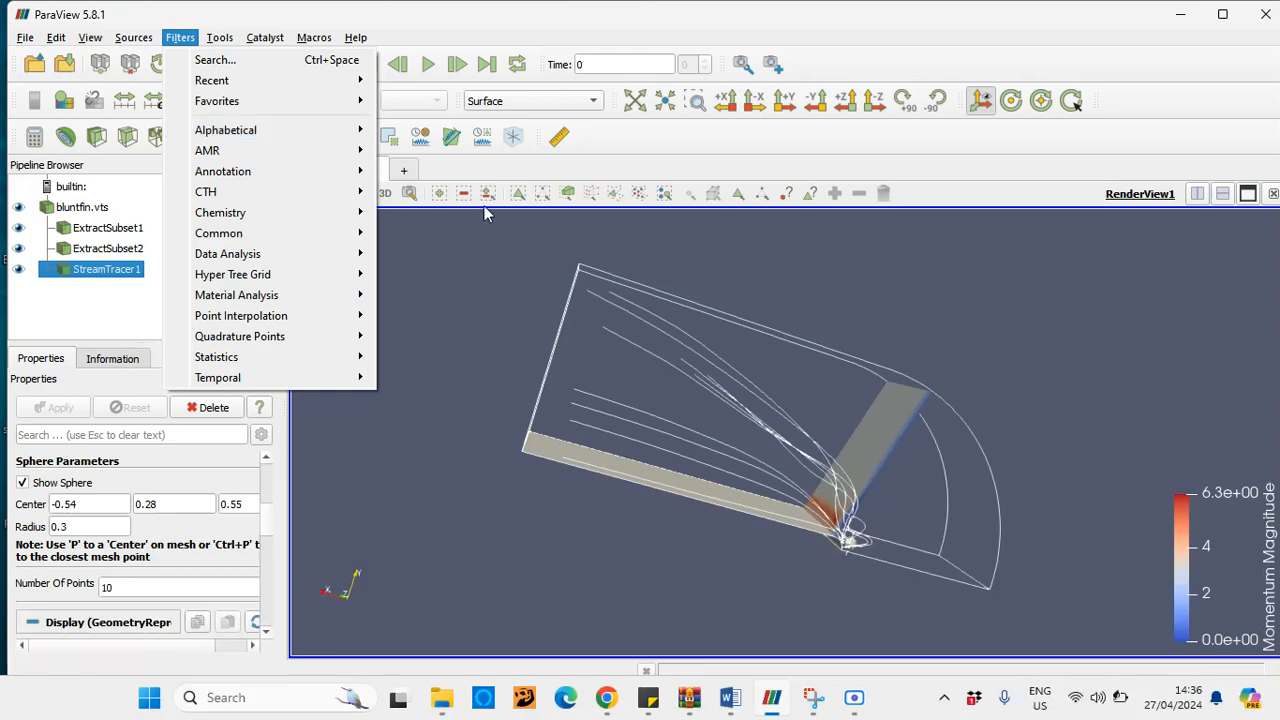
click(213, 61)
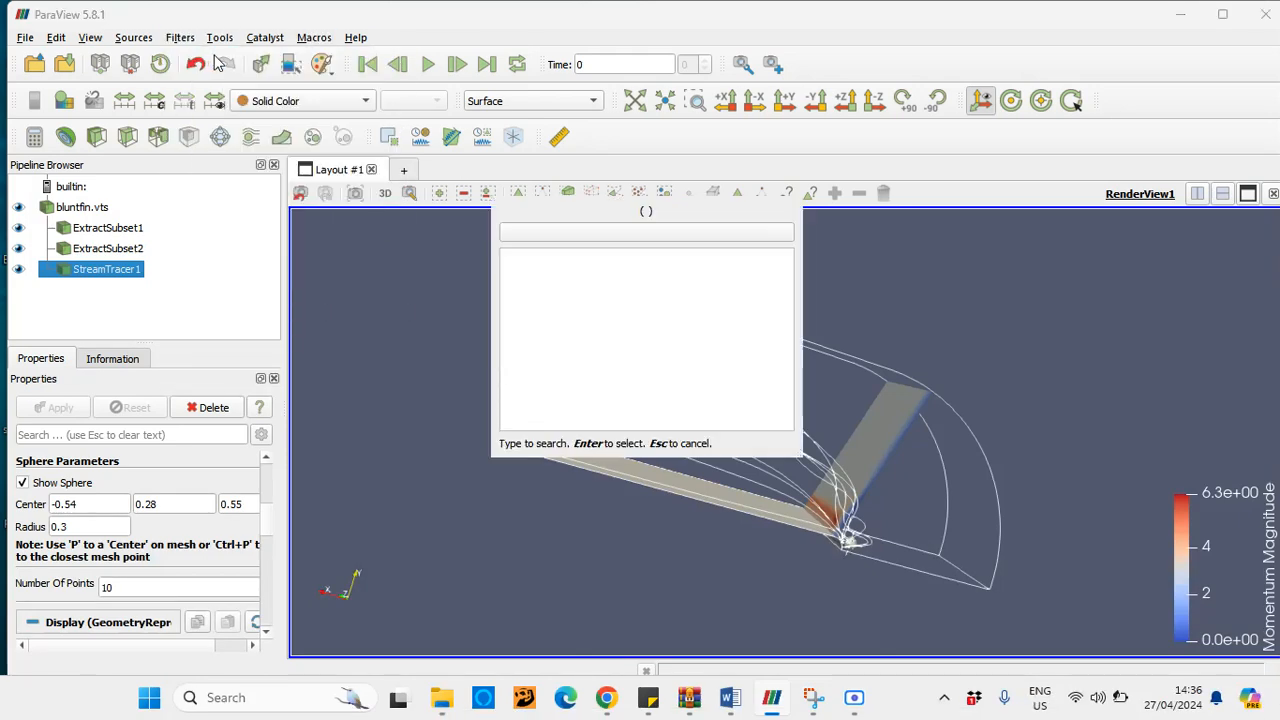
text(tu)
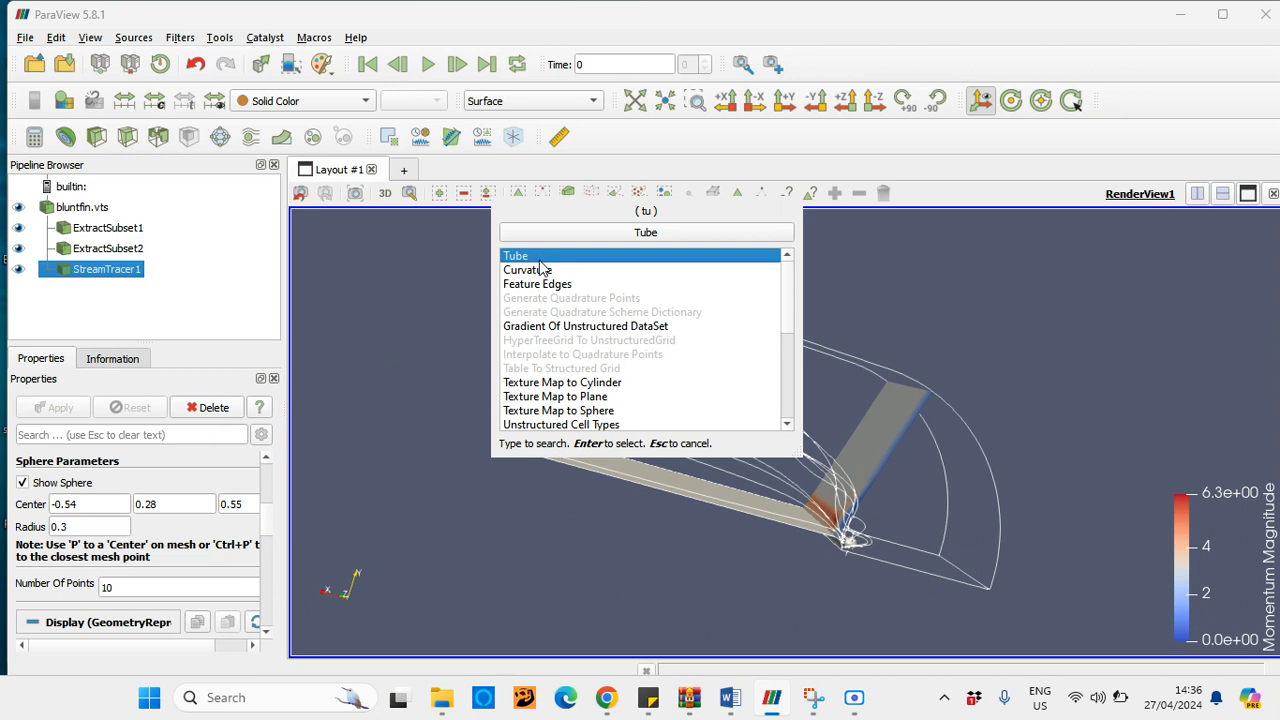
click(588, 234)
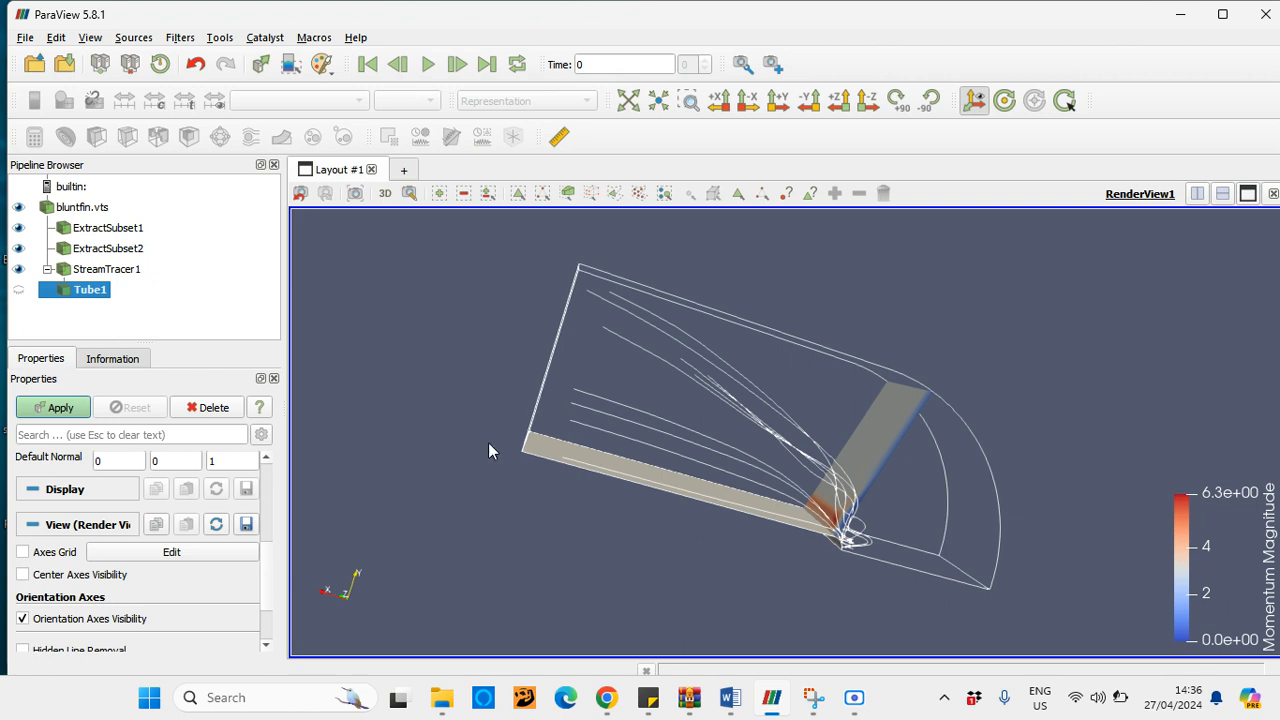
- Set the tube's number of sides to 8 and its radius to 0.03, and apply the filter
scroll(157, 500, down, 2)
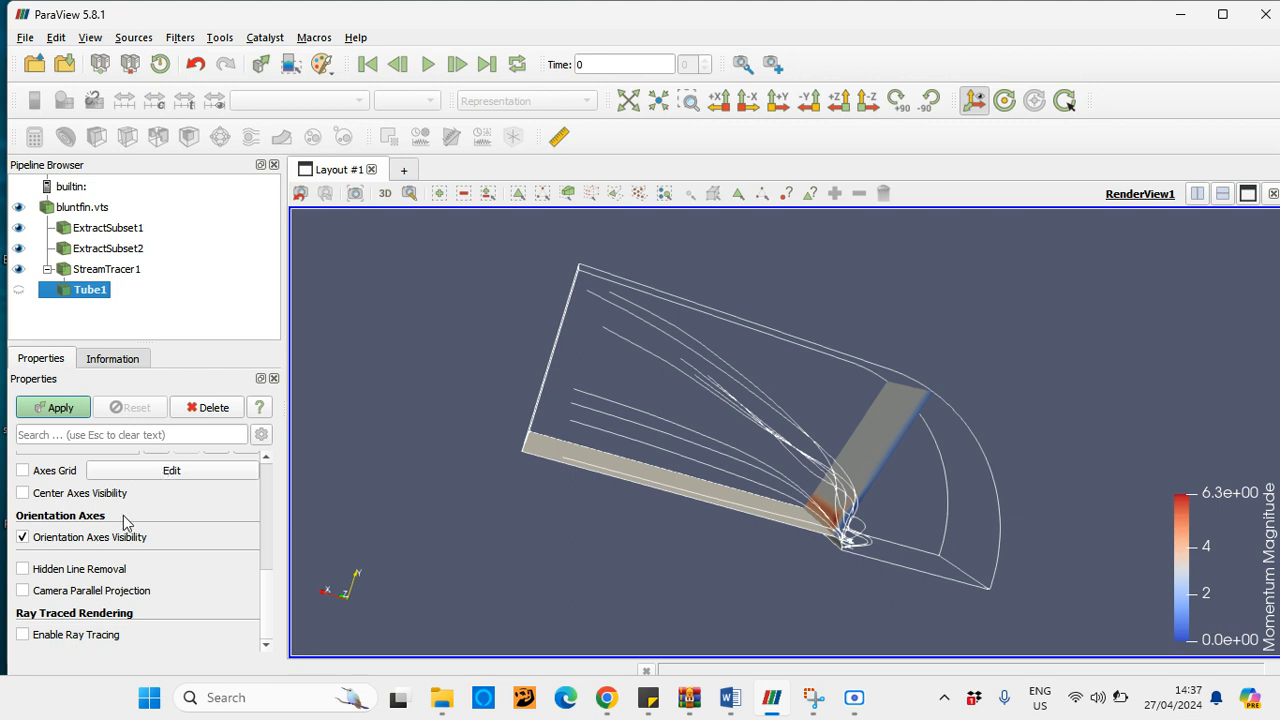
scroll(125, 555, up, 5)
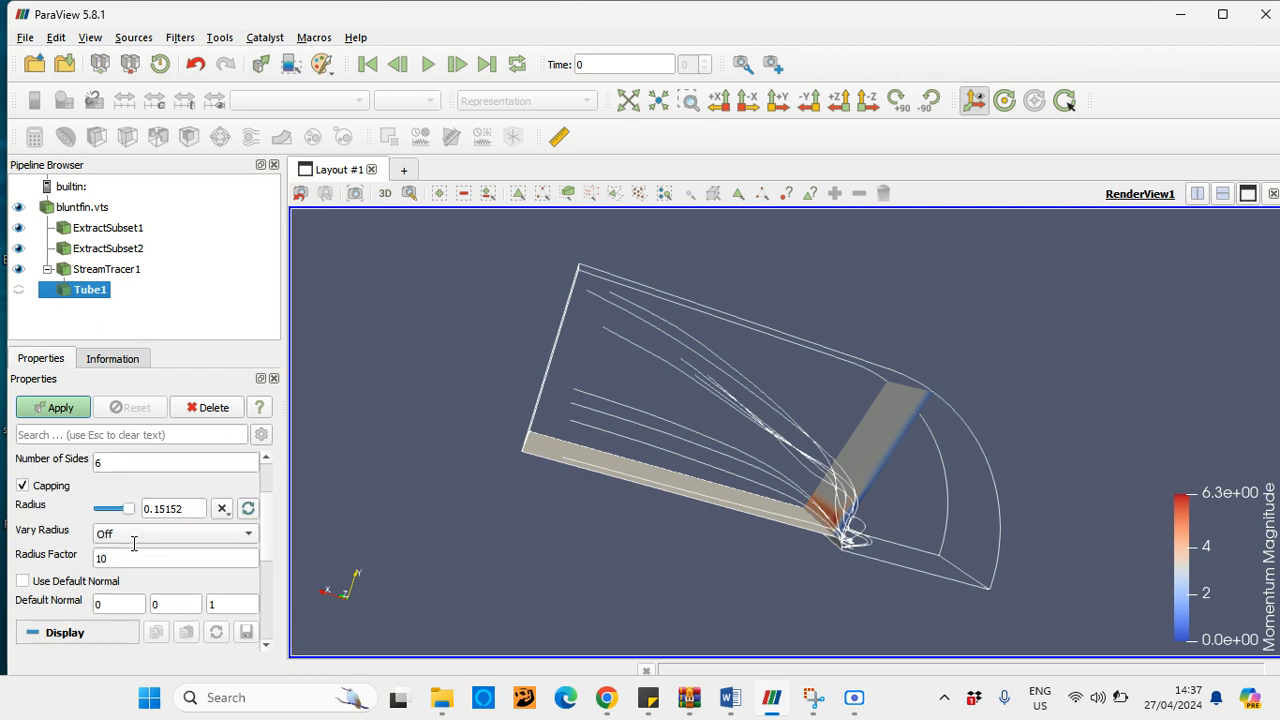
scroll(133, 548, up, 3)
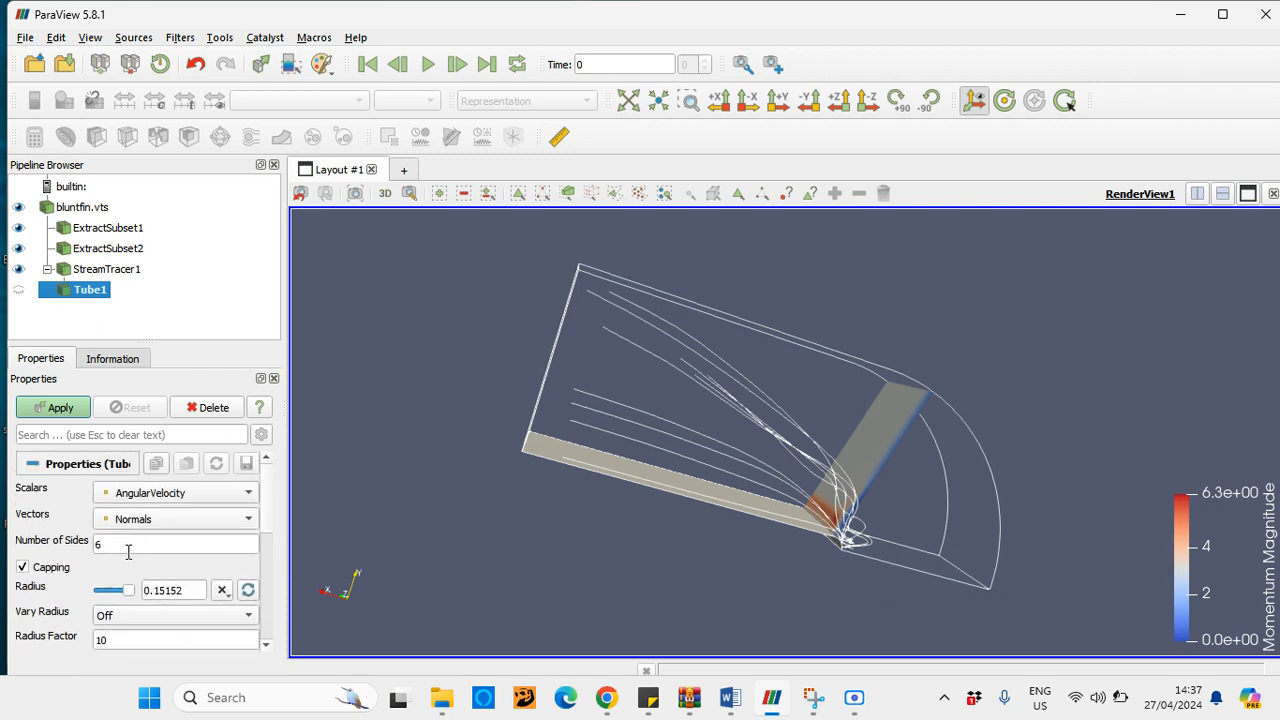
double_click(128, 544)
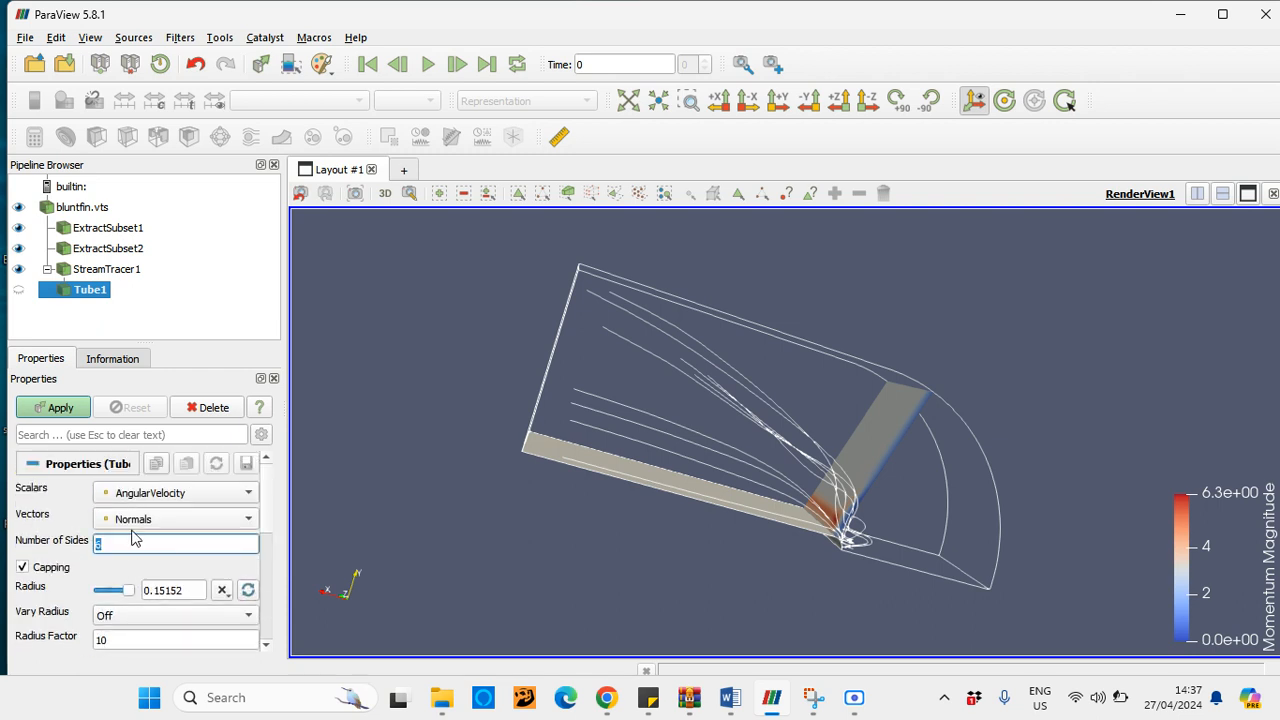
text(8)
double_click(175, 591)
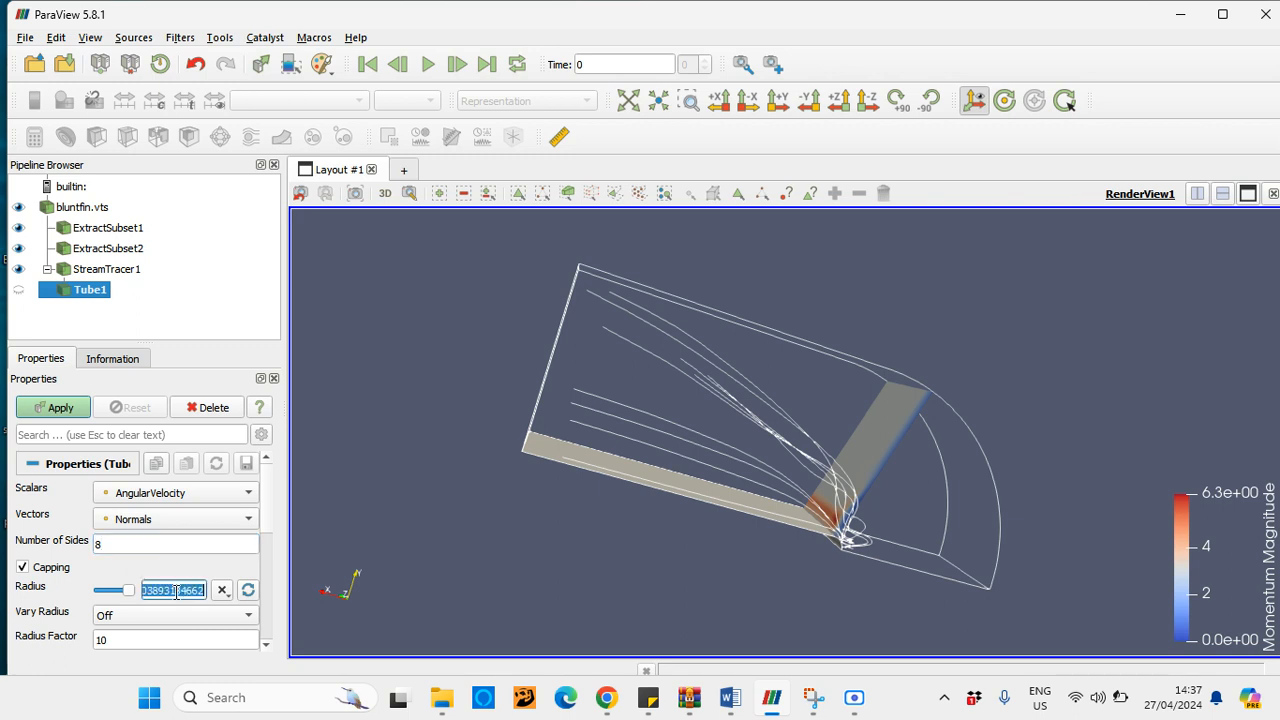
text(0.03)
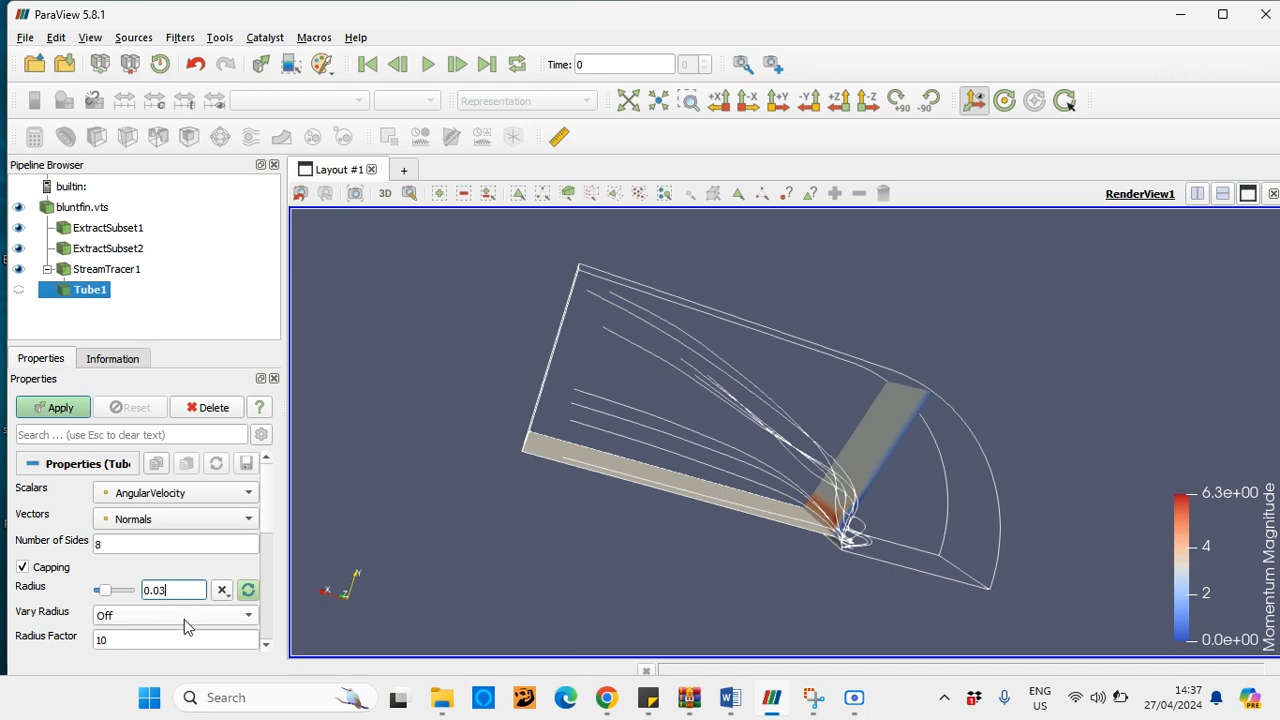
click(55, 410)
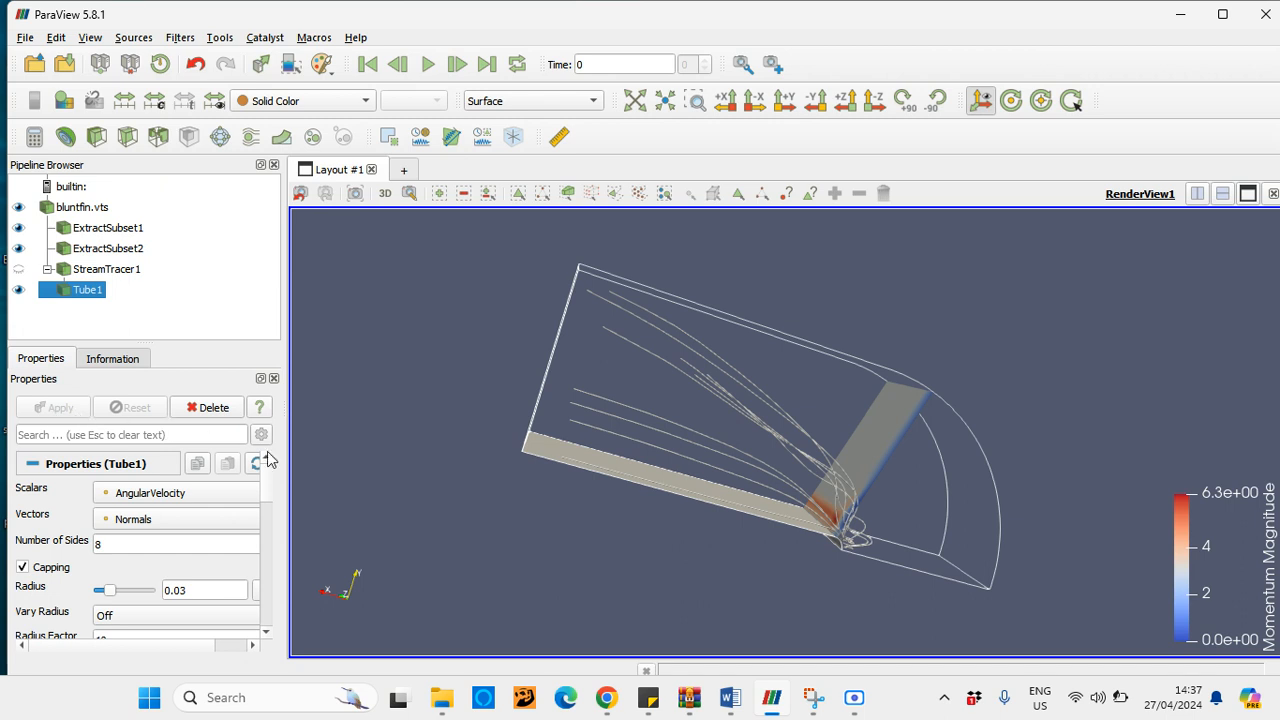
- Color the streamline tubes by AngularVelocity
mouse_move(486, 514)
mouse_down()
mouse_move(400, 484)
mouse_move(525, 517)
mouse_move(490, 527)
mouse_move(434, 504)
mouse_move(444, 528)
mouse_move(469, 538)
mouse_move(500, 500)
mouse_up()
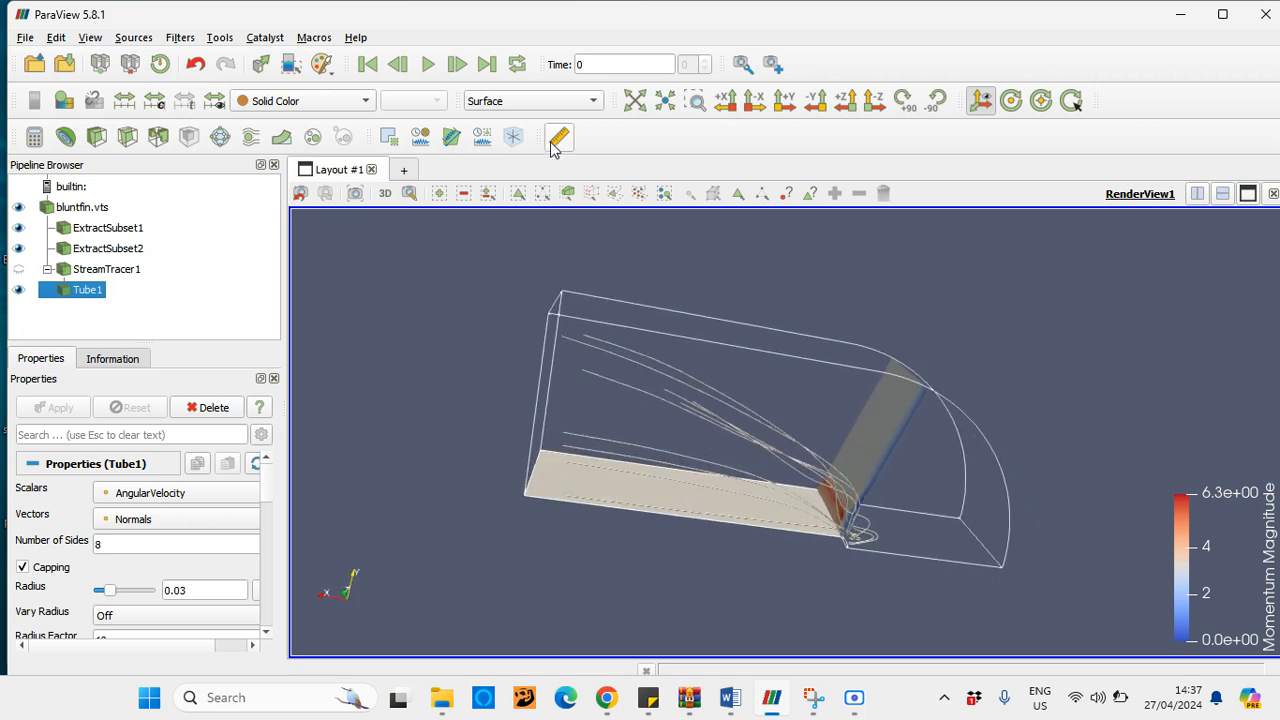
click(340, 101)
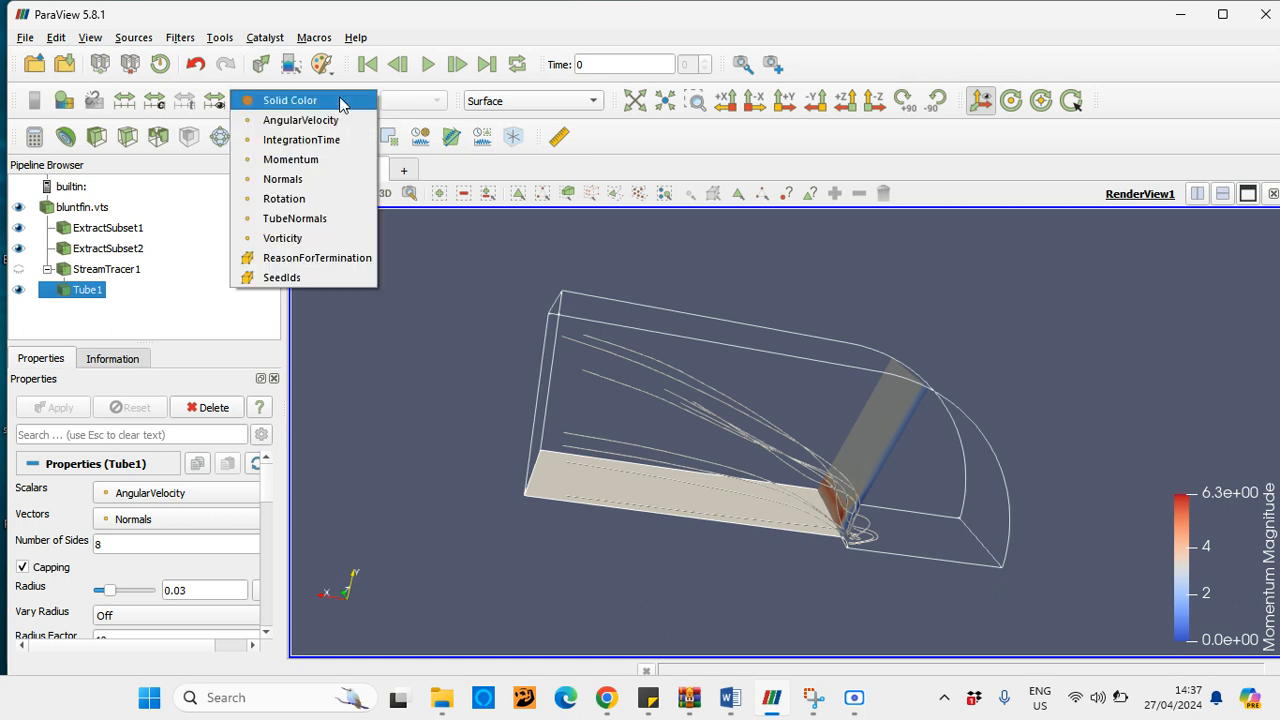
click(322, 120)
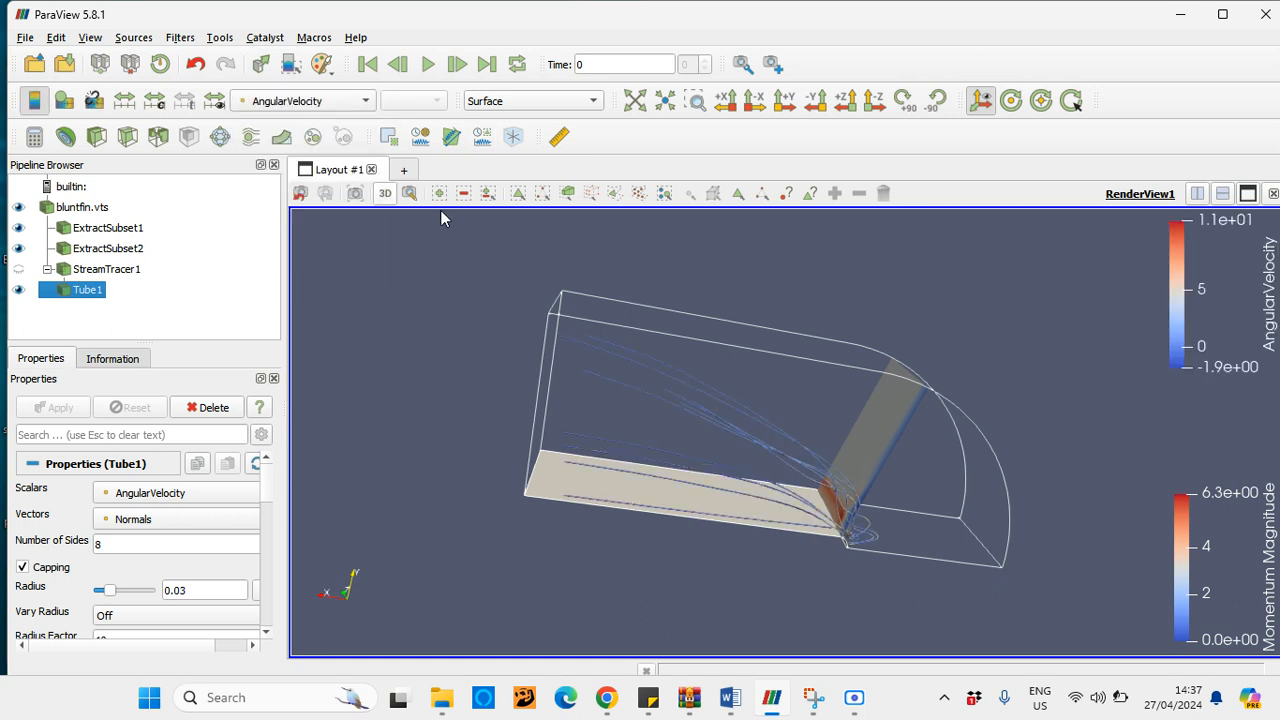
- Examine the angular velocity coloring along the streamline tubes near the fin, up close and from several angles
drag(865, 323, 803, 280)
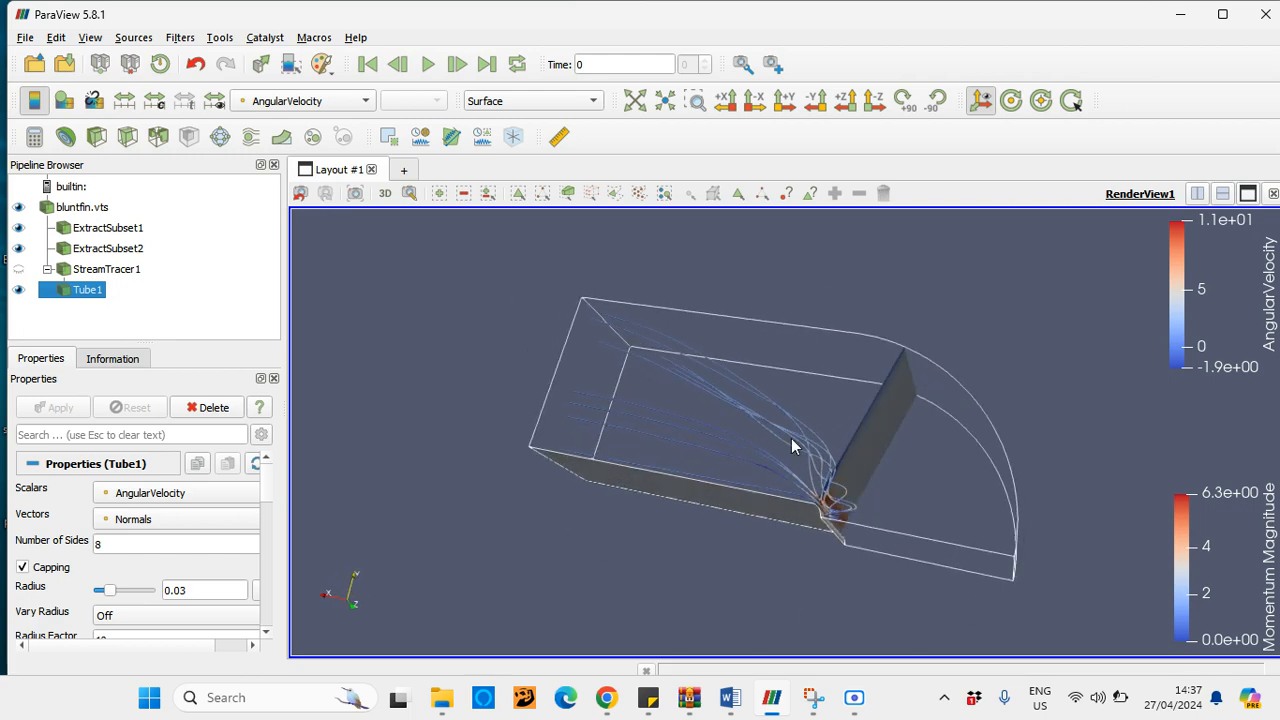
scroll(794, 443, up, 5)
drag(803, 434, 844, 403)
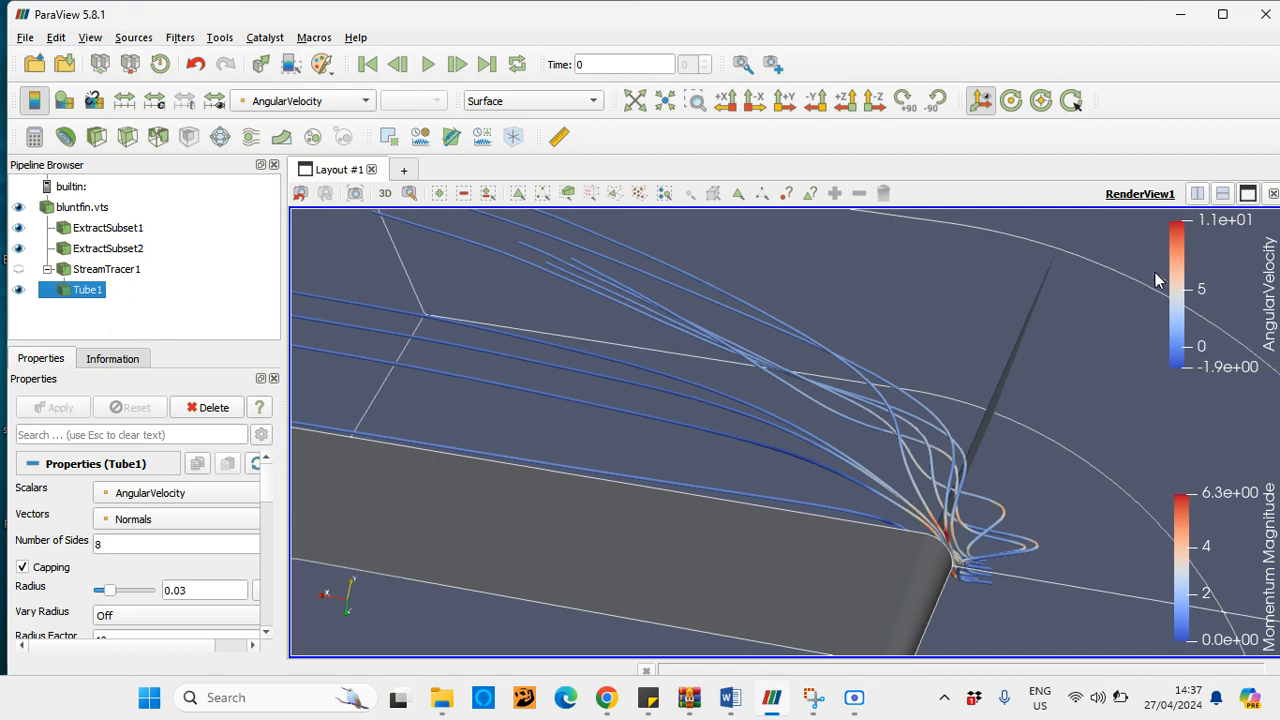
drag(1052, 393, 958, 452)
scroll(1055, 443, up, 3)
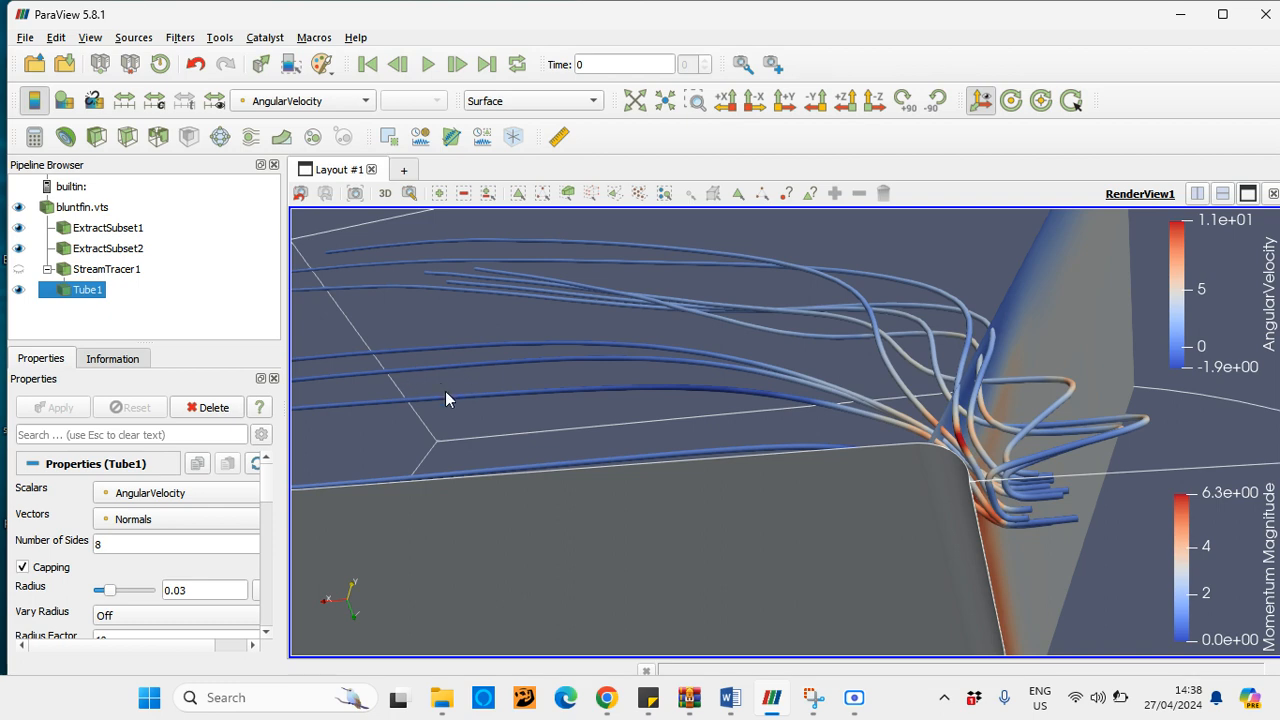
scroll(445, 391, up, 2)
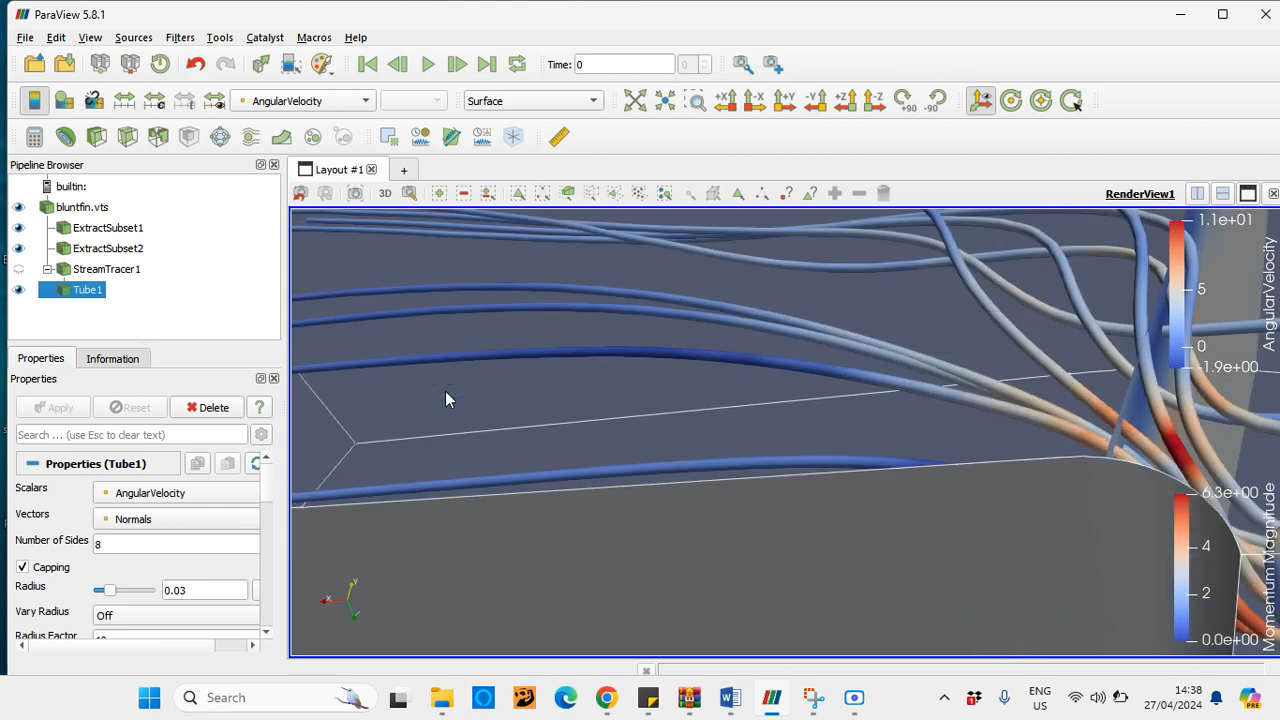
scroll(445, 391, down, 2)
scroll(445, 398, down, 2)
drag(445, 398, 562, 491)
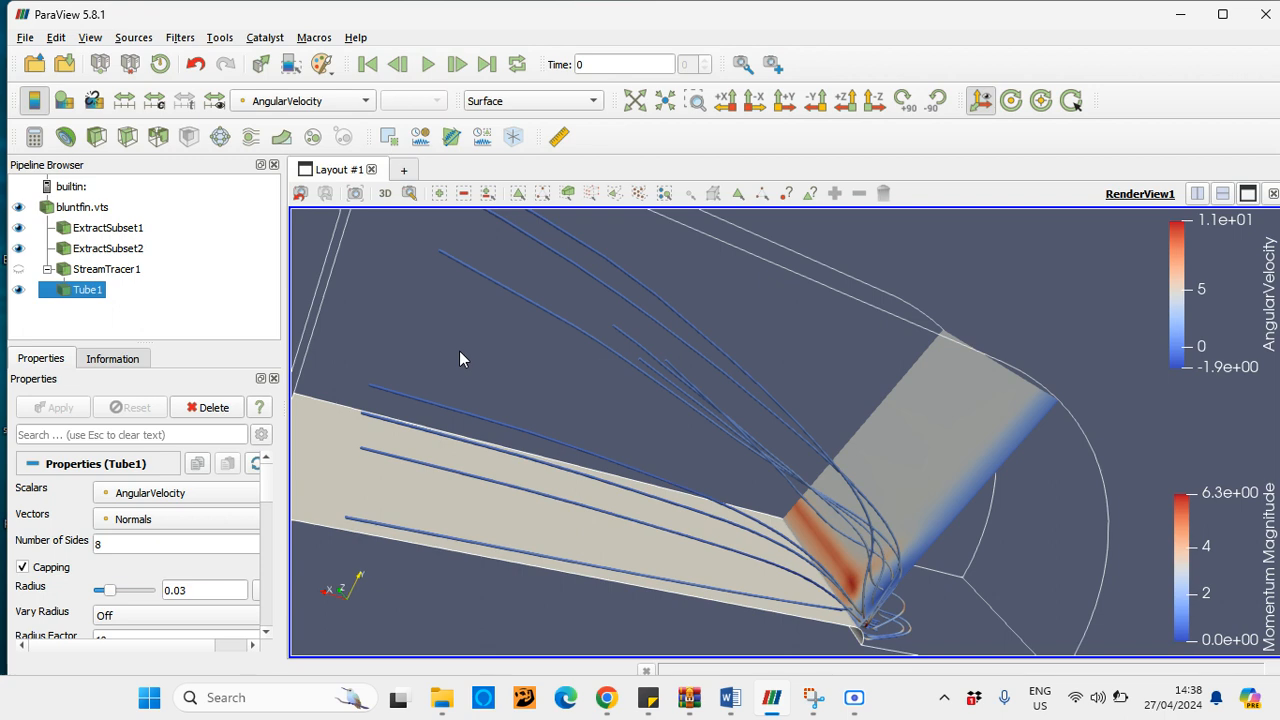
drag(459, 350, 414, 369)
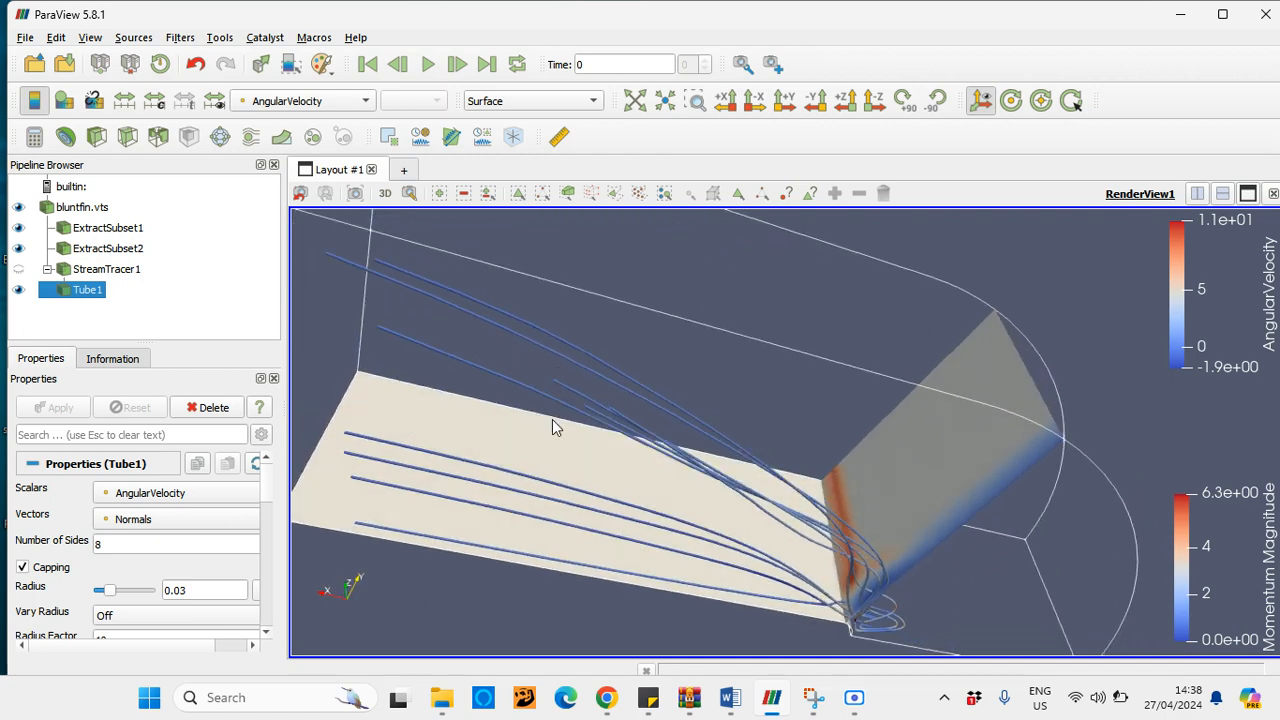
drag(552, 428, 963, 580)
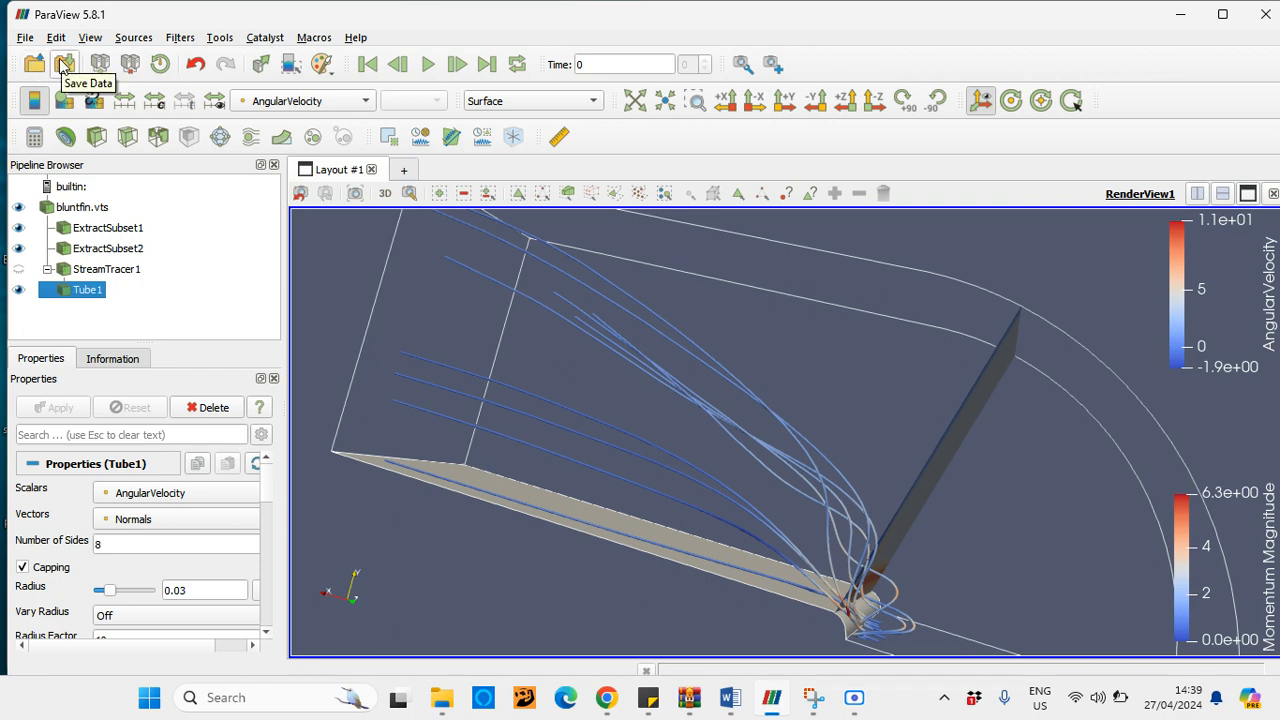
scroll(902, 399, down, 3)
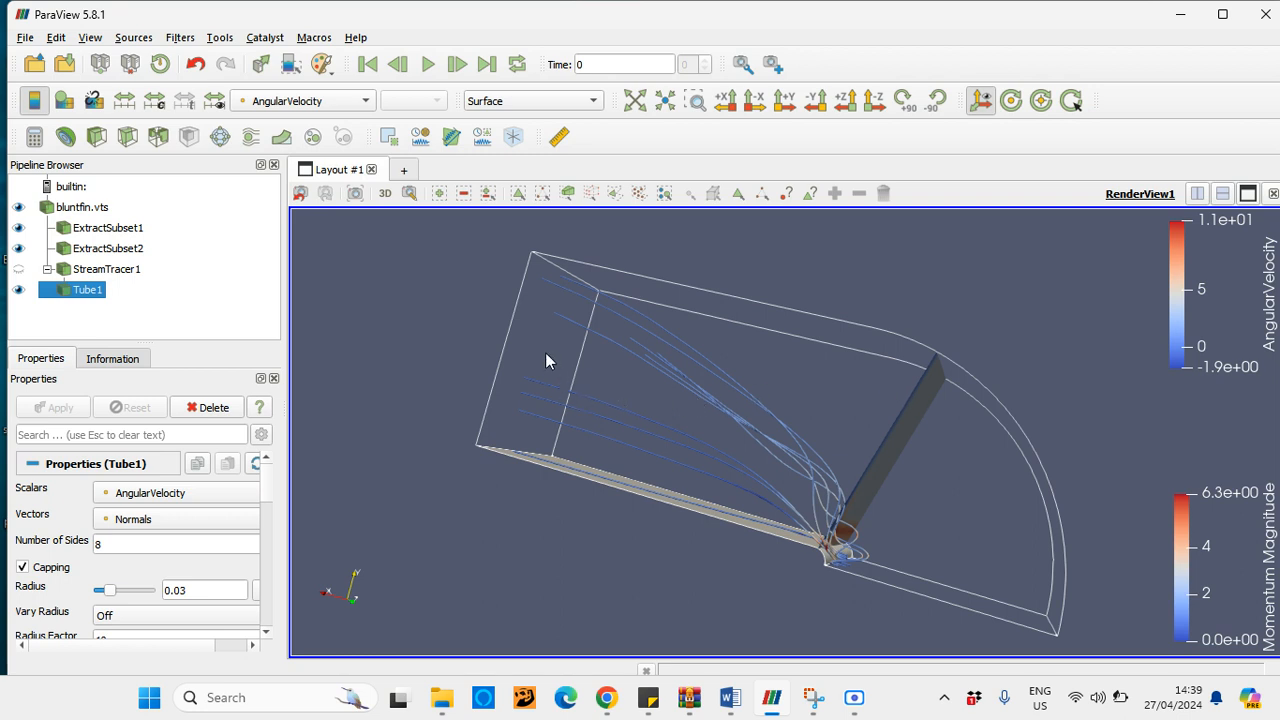
drag(546, 354, 639, 383)
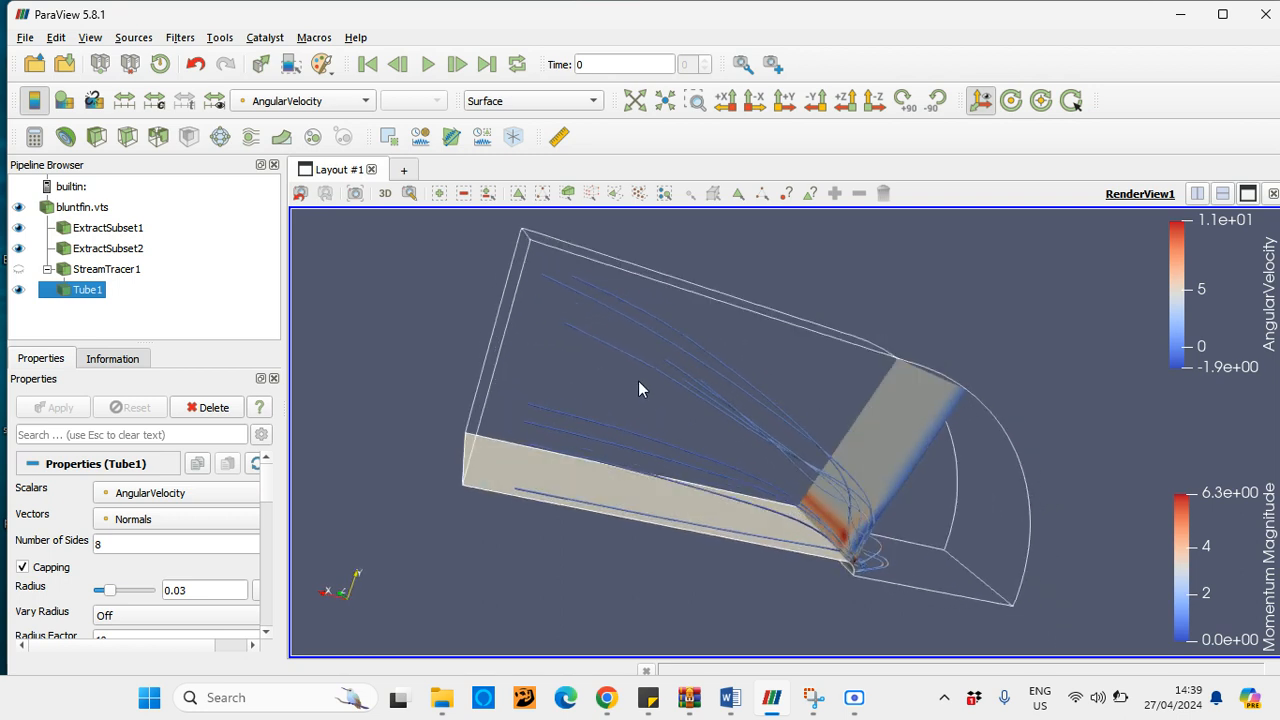